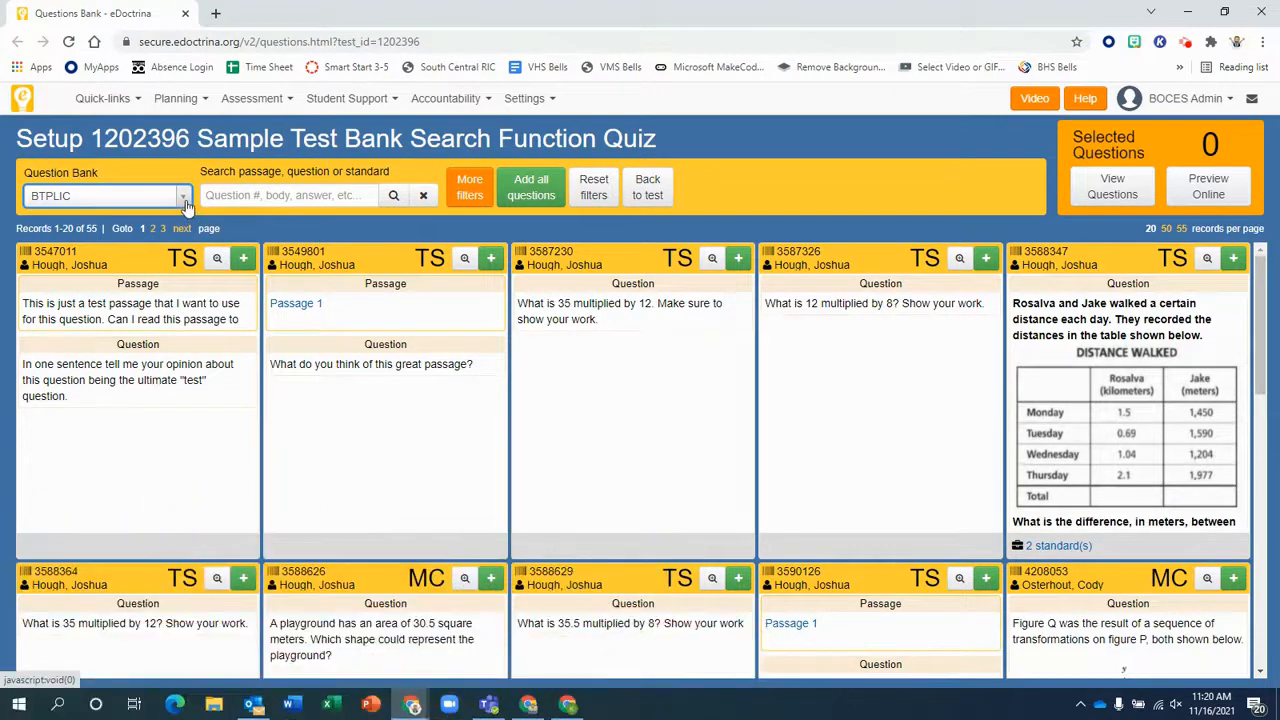
- Switch the question bank to eDoctrina Items Bank and search its assessment filter for the keyword "united states history"
left_click(184, 202)
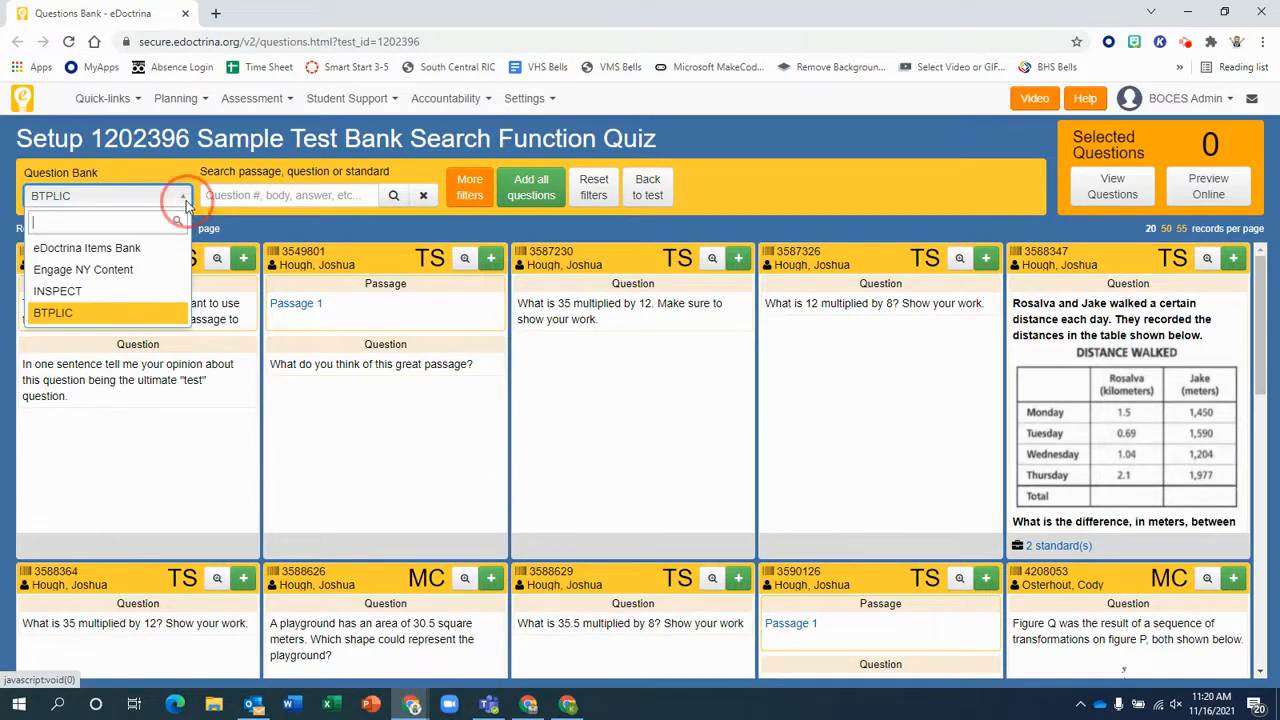
left_click(118, 258)
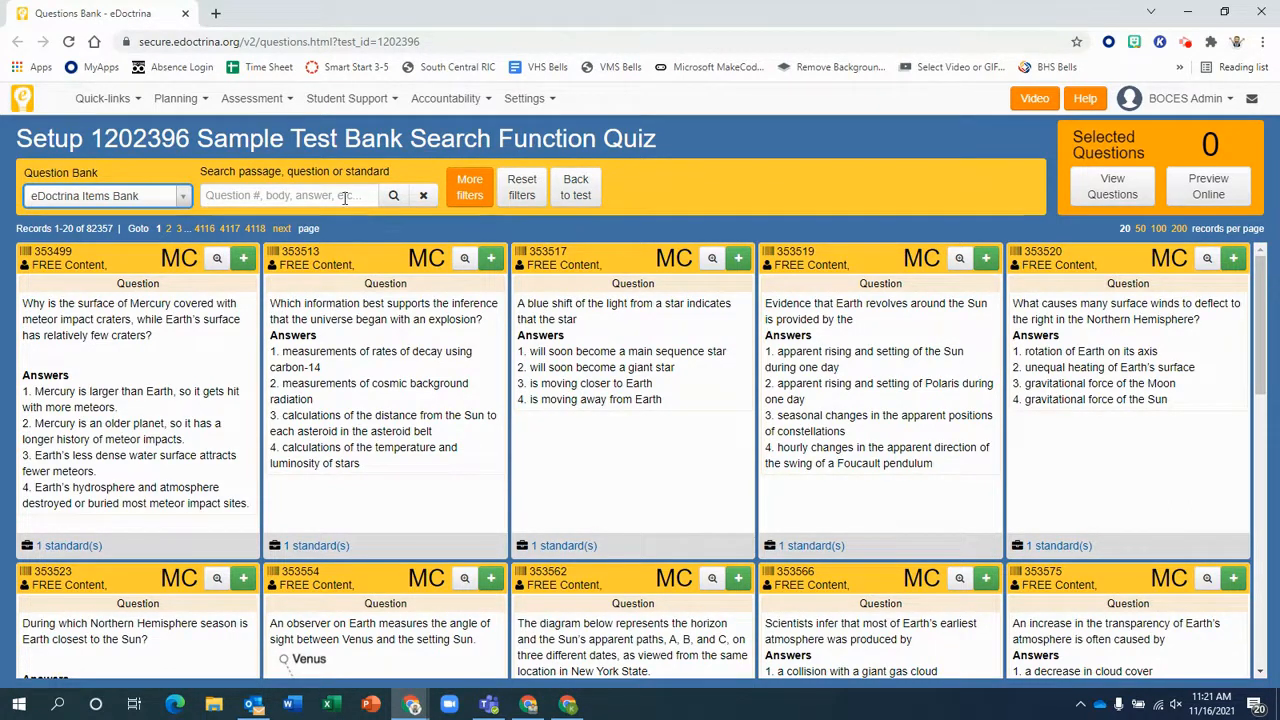
left_click(469, 192)
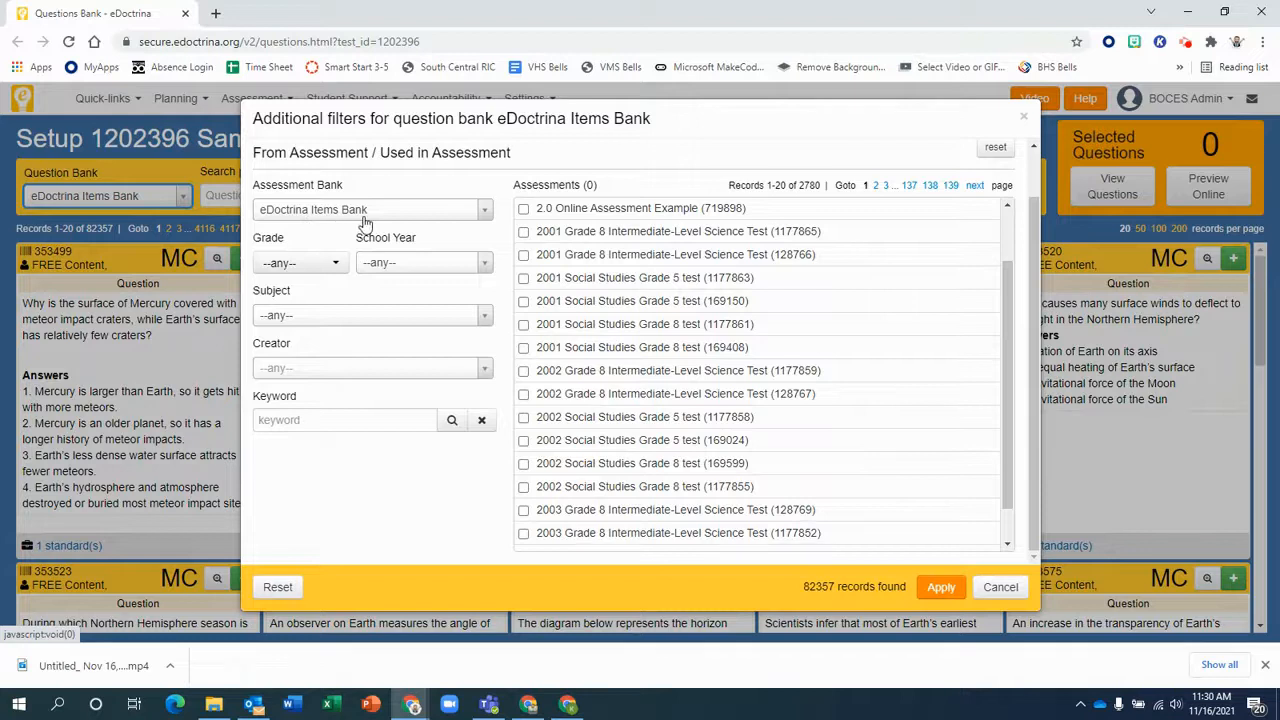
left_click(377, 417)
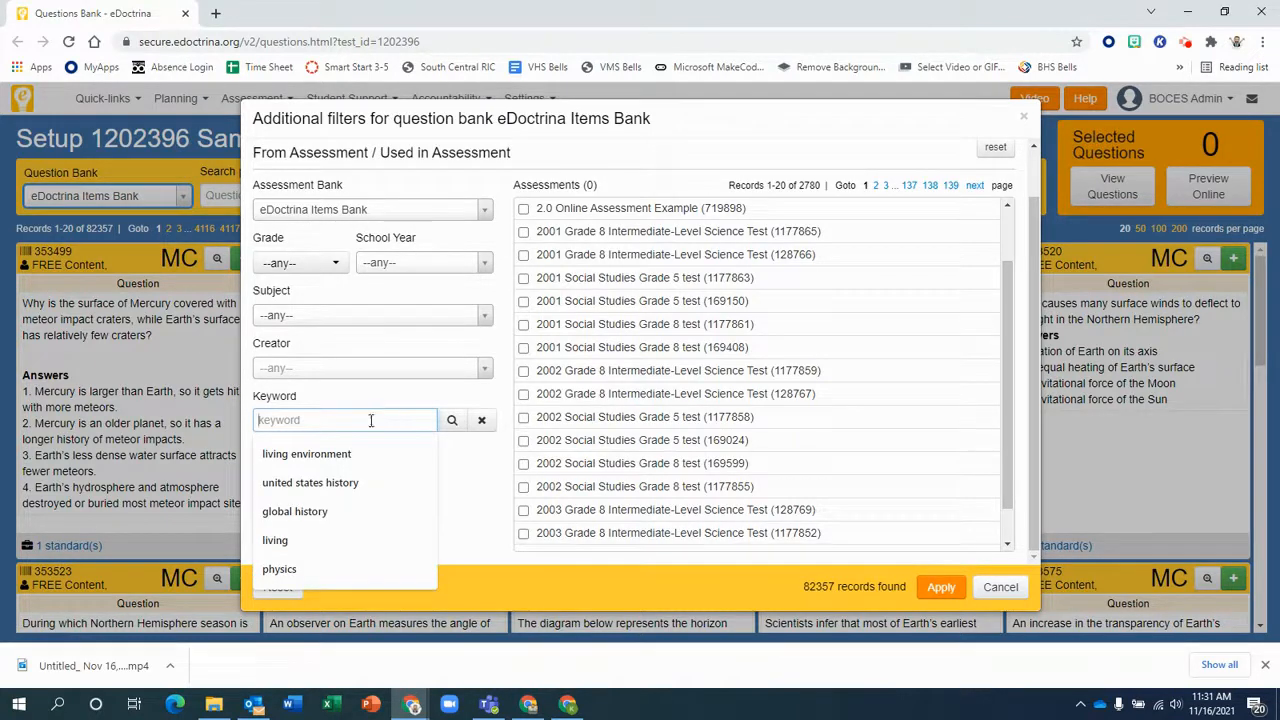
left_click(352, 484)
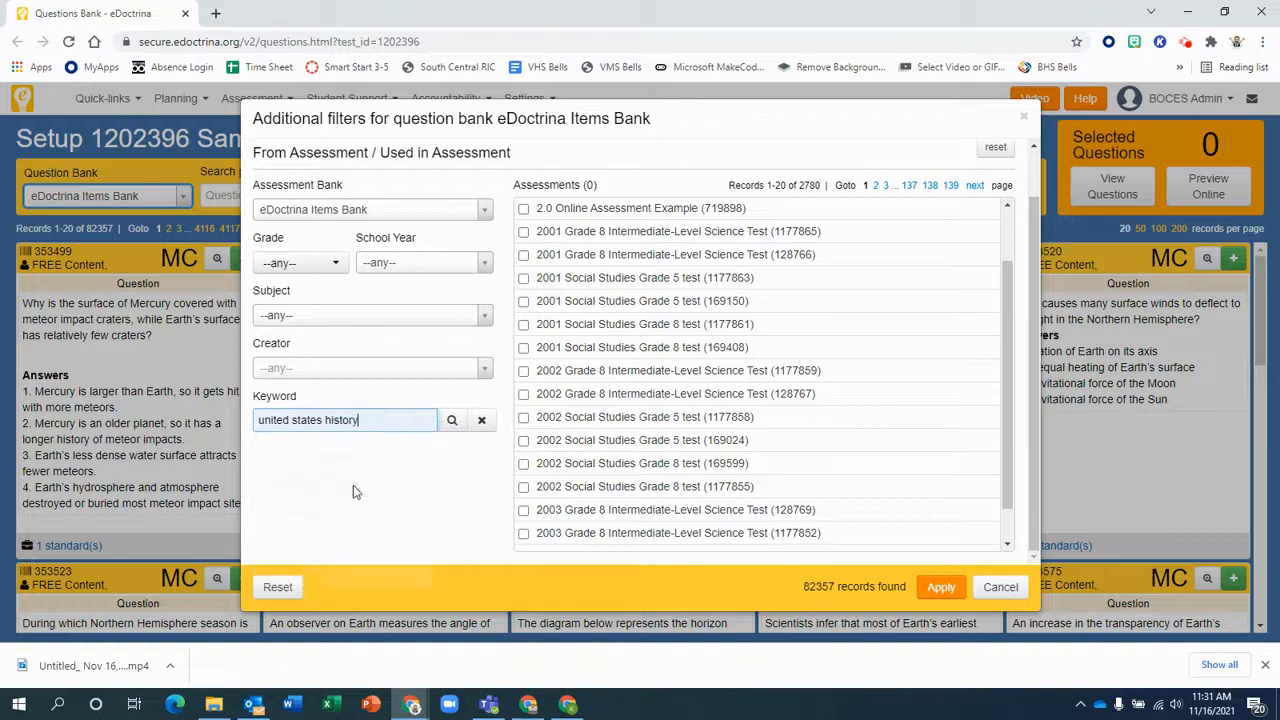
left_click(452, 420)
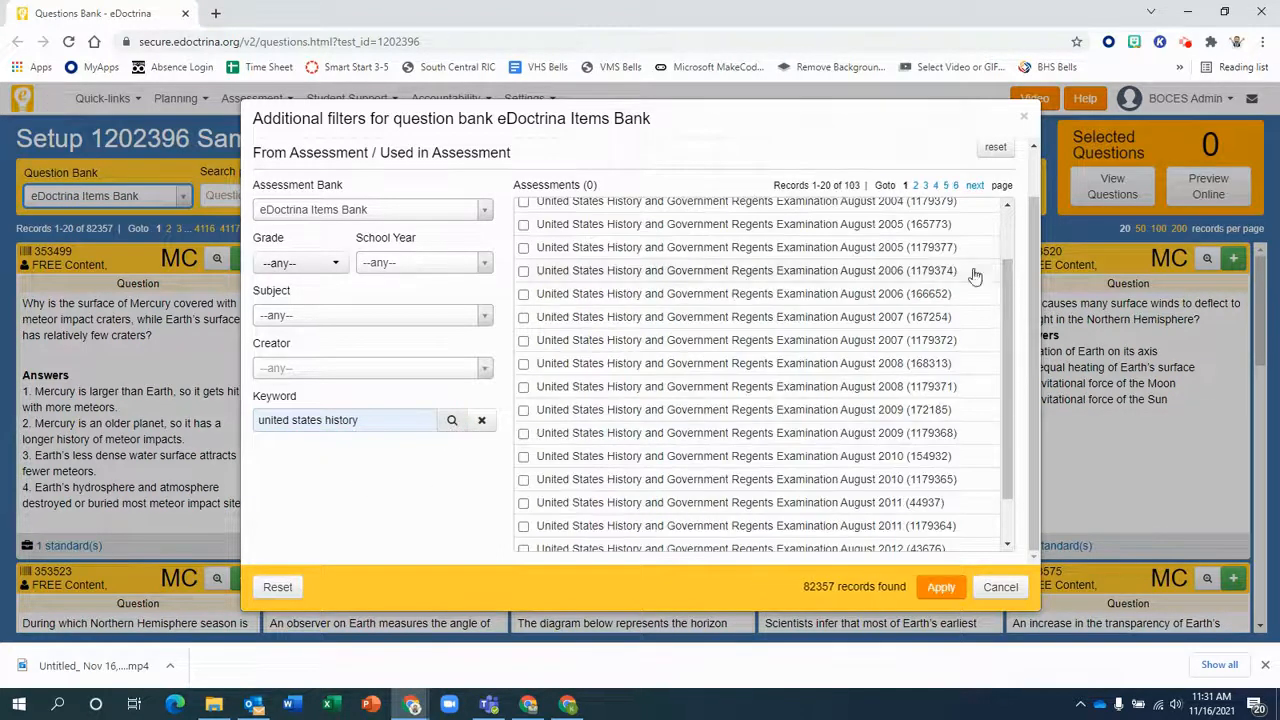
- Look through the United States History and Government Regents assessments up to page 5 of the list
scroll(865, 265, "down", 2)
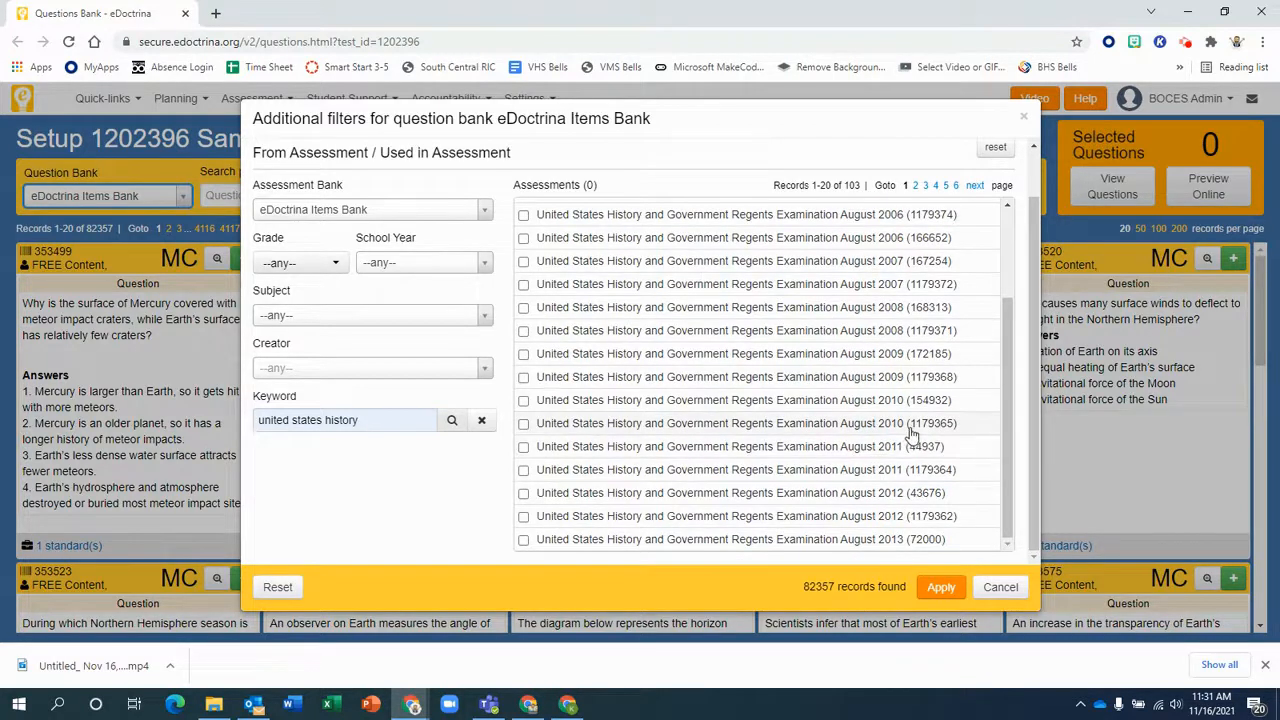
scroll(871, 329, "up", 3)
scroll(863, 289, "down", 3)
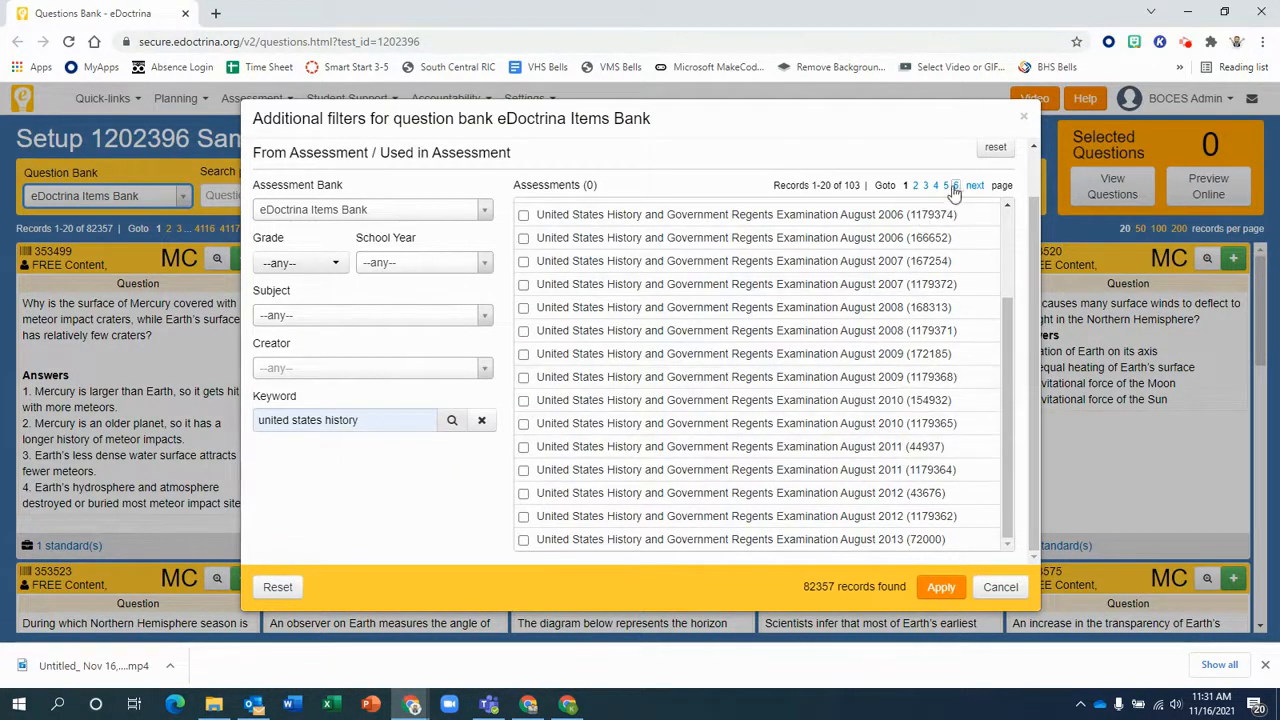
left_click(975, 187)
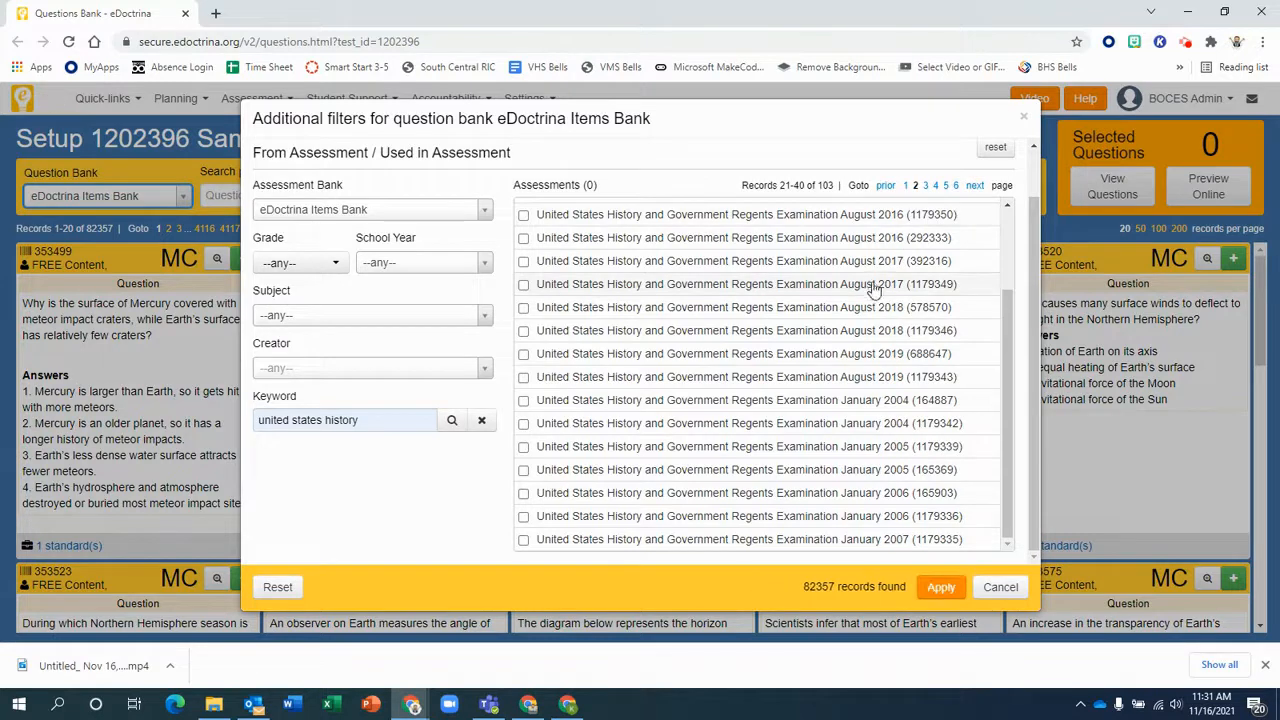
left_click(974, 187)
left_click(974, 187)
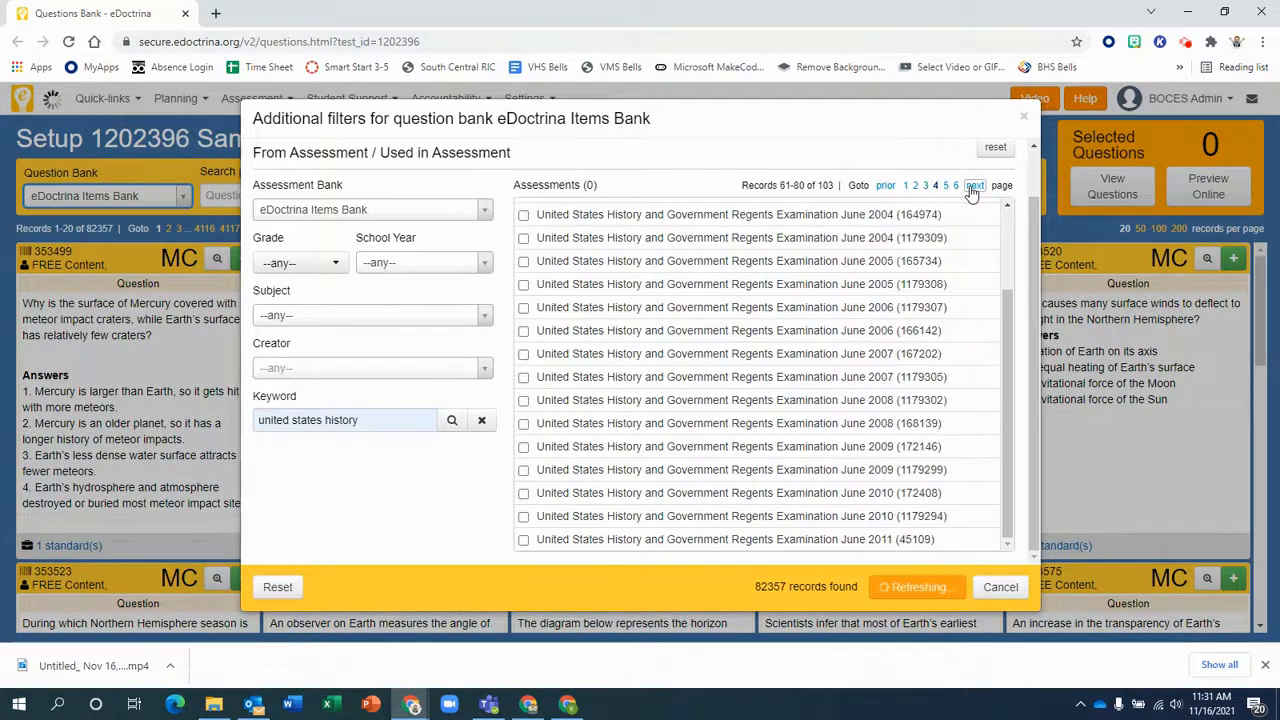
scroll(794, 371, "up", 2)
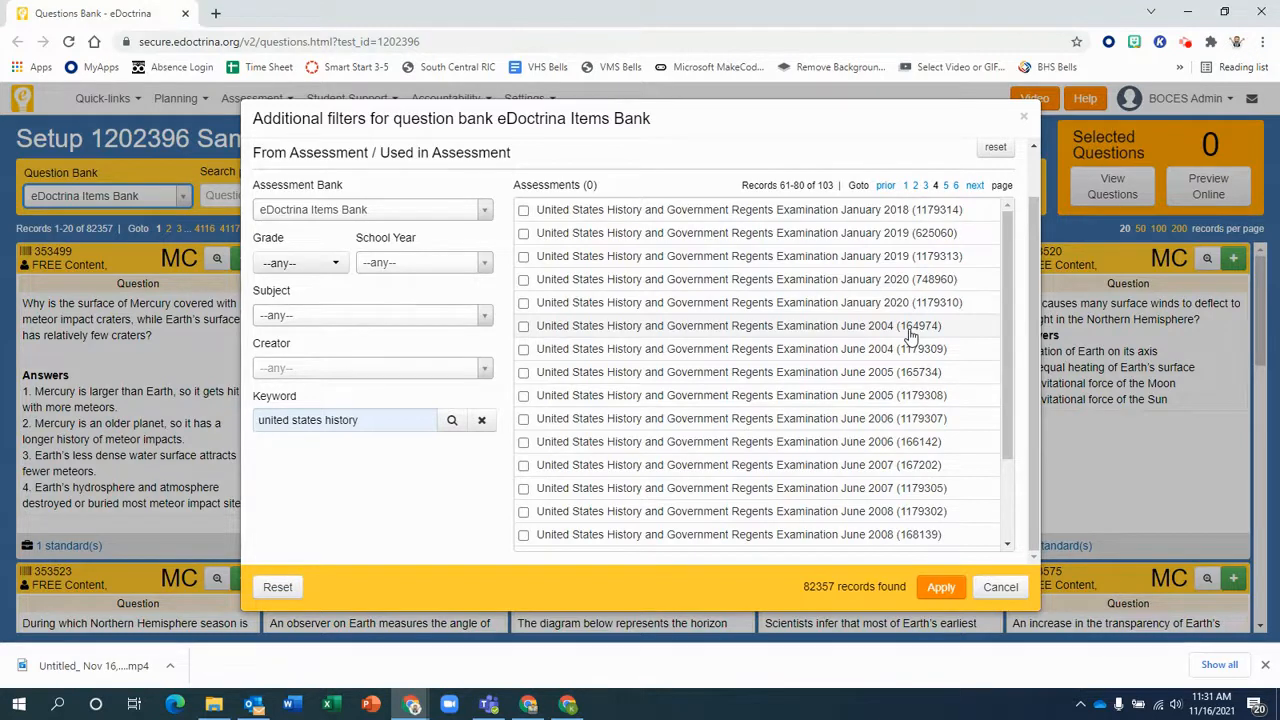
left_click(978, 187)
scroll(950, 320, "down", 3)
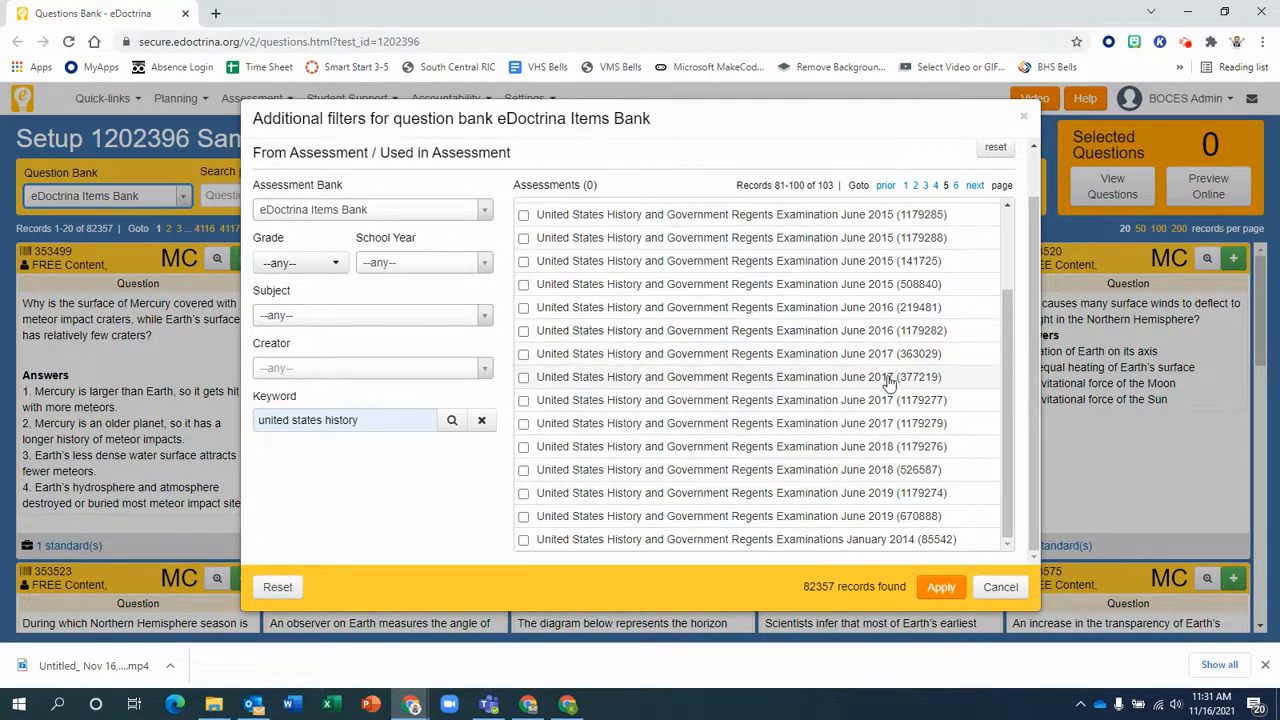
left_click(523, 424)
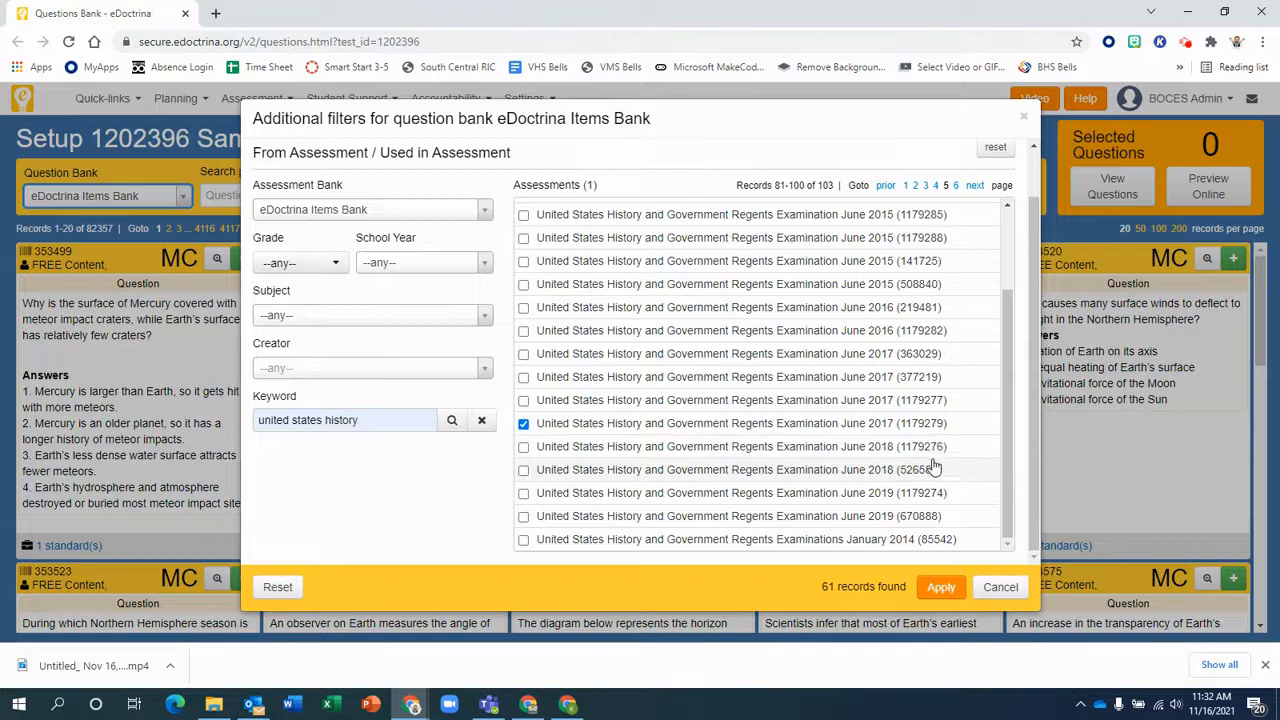
left_click(523, 447)
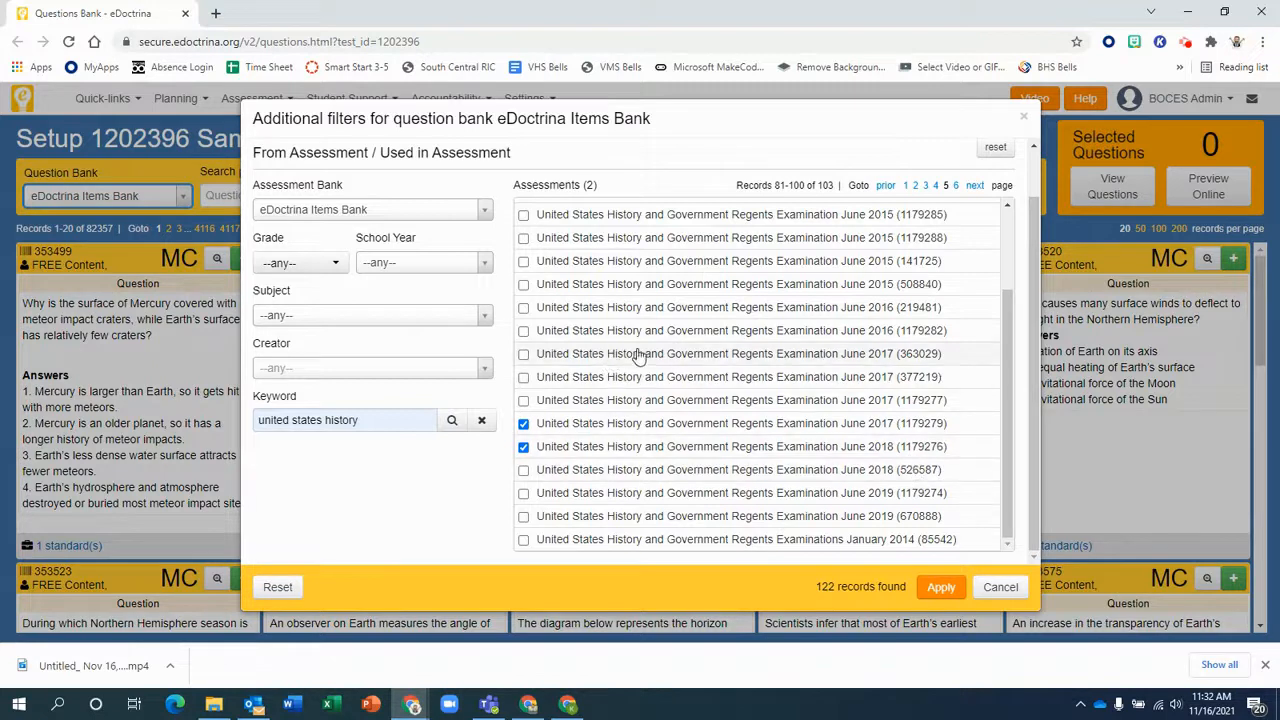
left_click(523, 331)
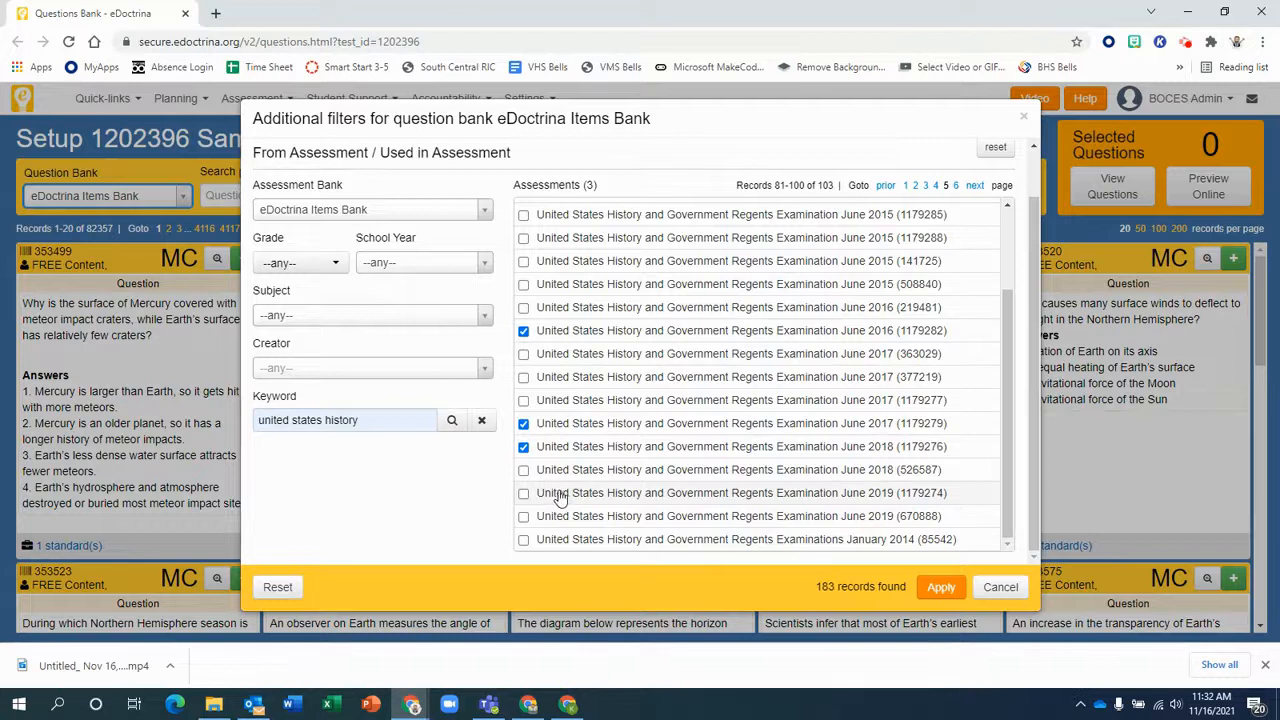
left_click(524, 494)
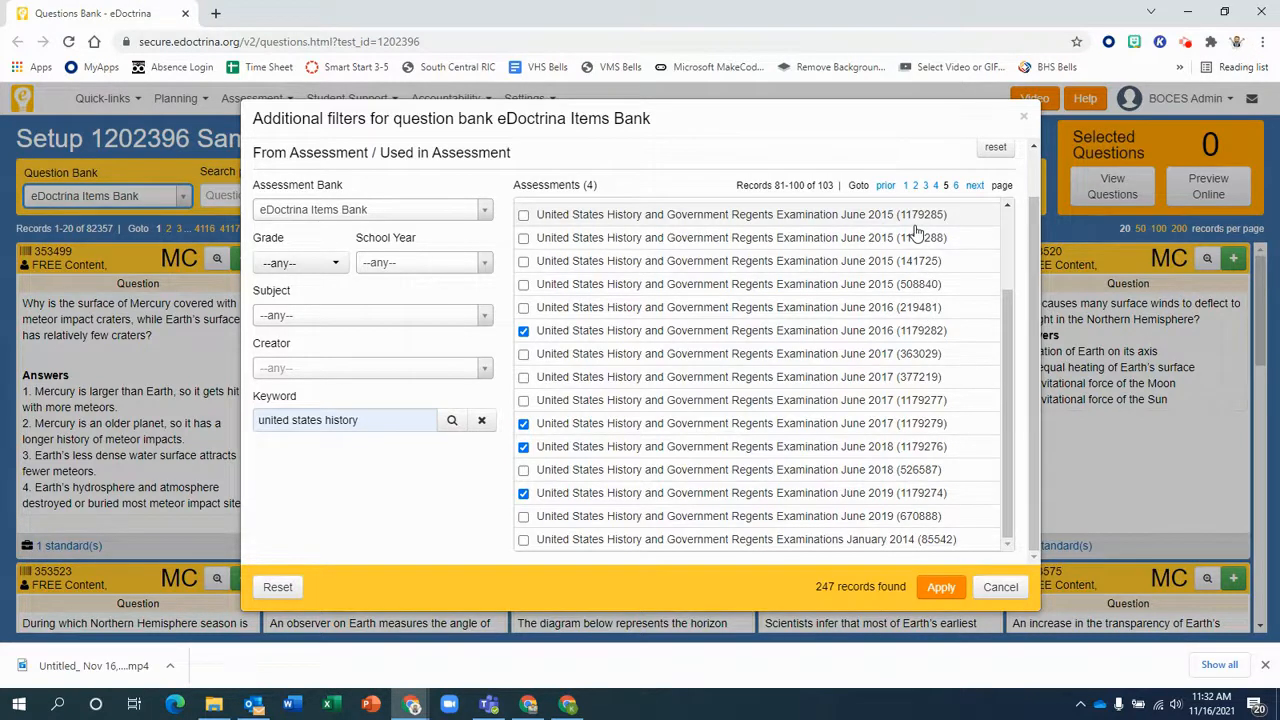
scroll(860, 268, "up", 4)
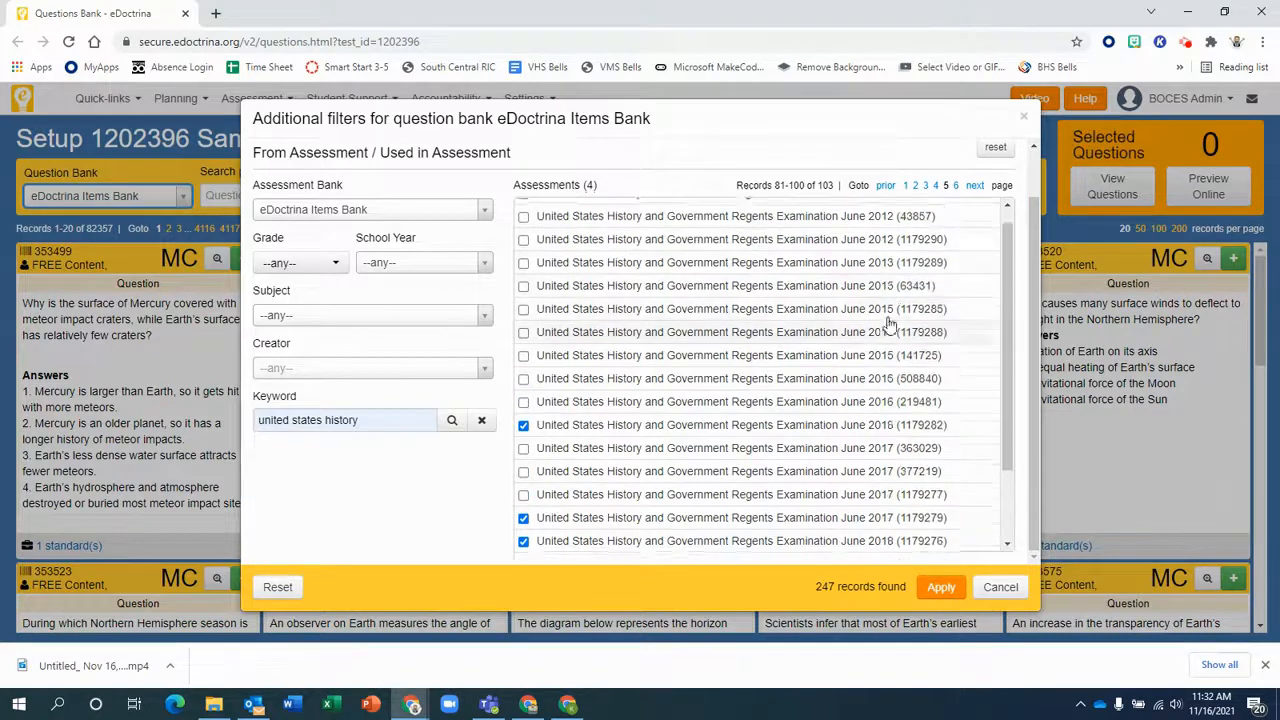
scroll(905, 315, "down", 5)
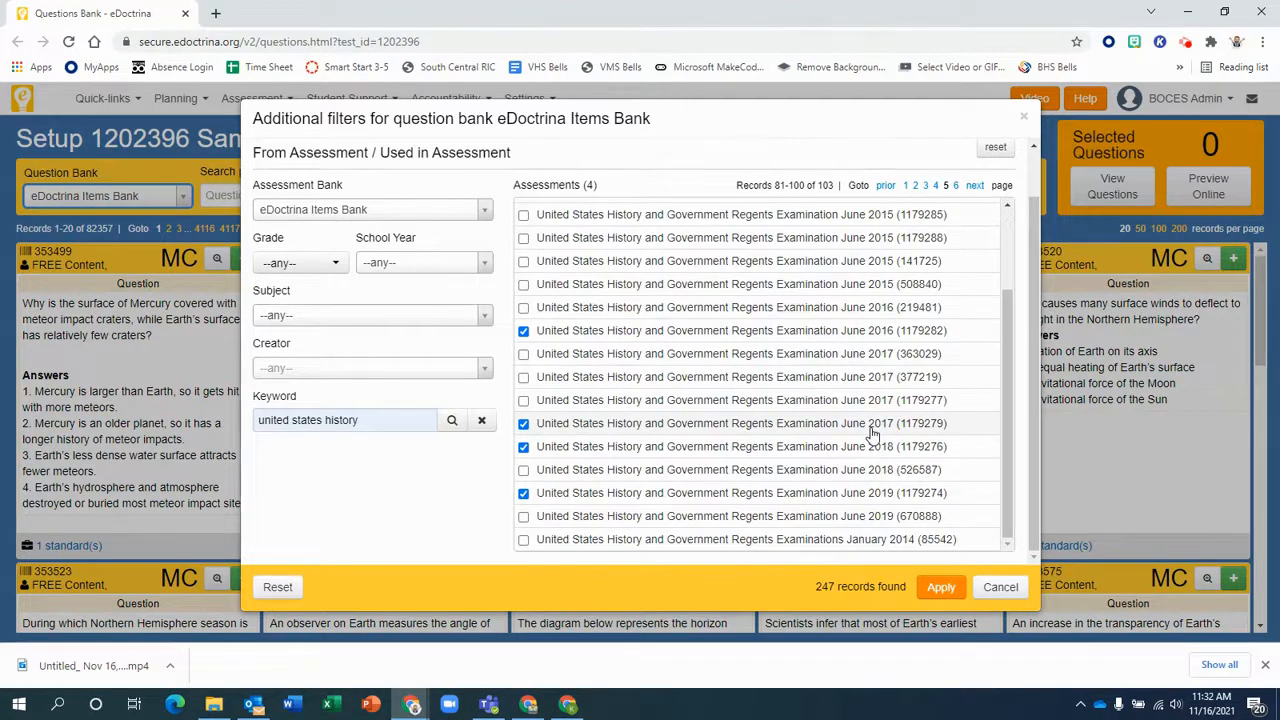
left_click(941, 587)
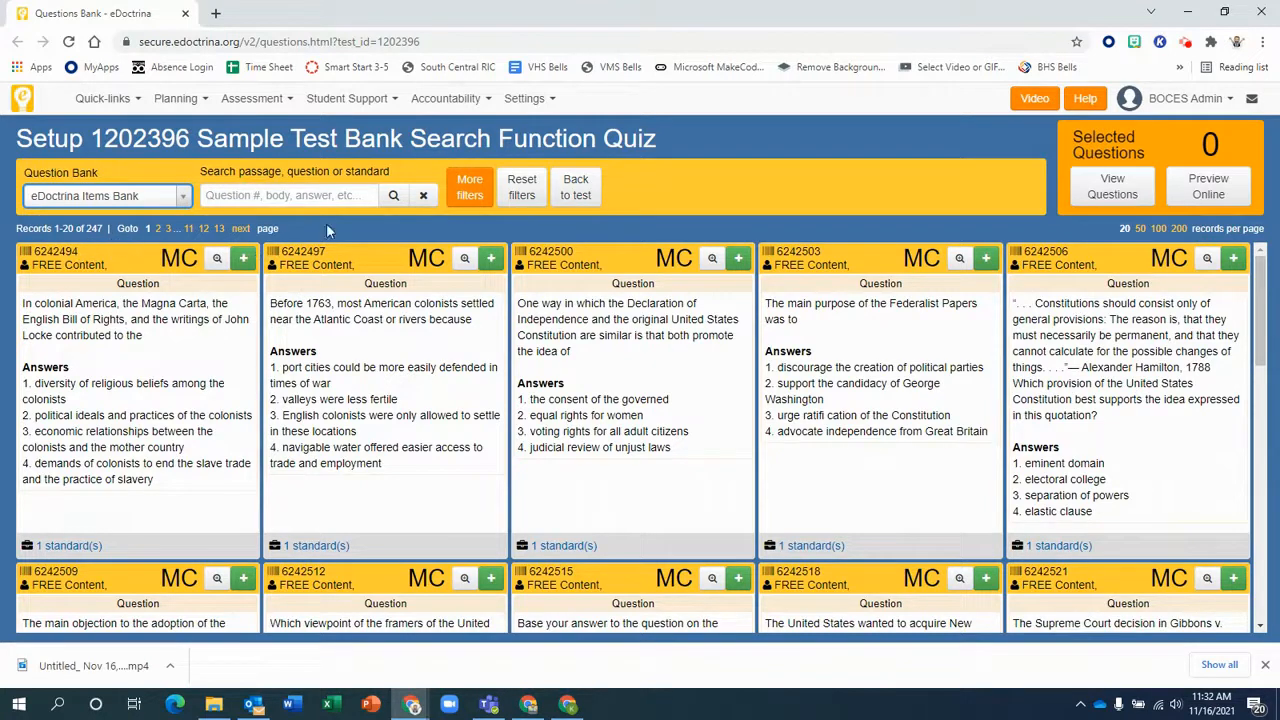
- Search the filtered questions for "constitution" and look through the matching questions
left_click(347, 199)
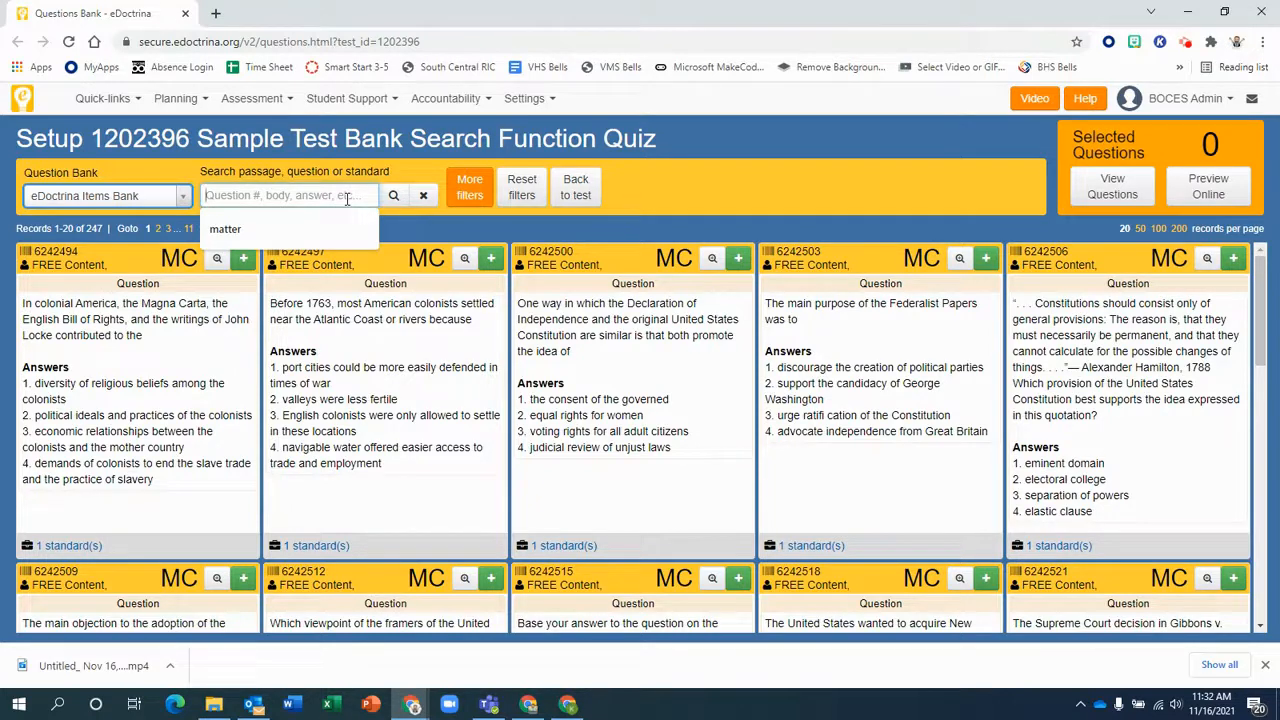
type("constitution")
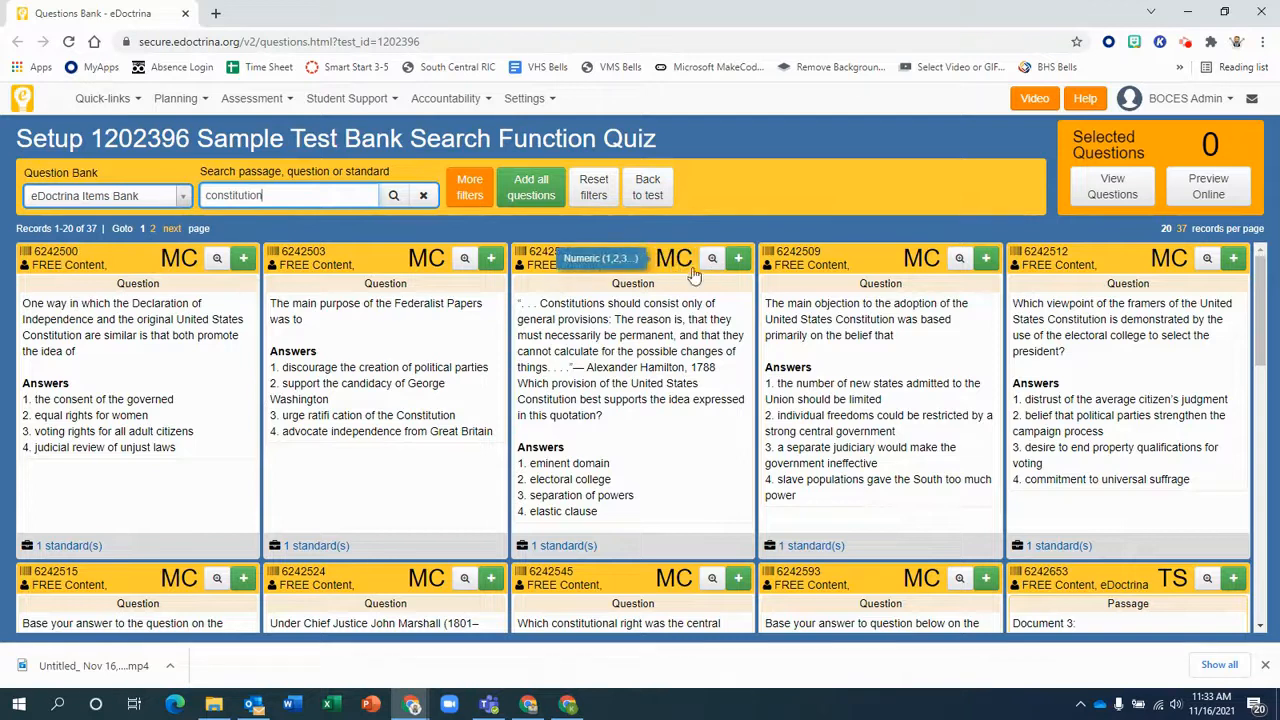
scroll(1100, 450, "down", 2)
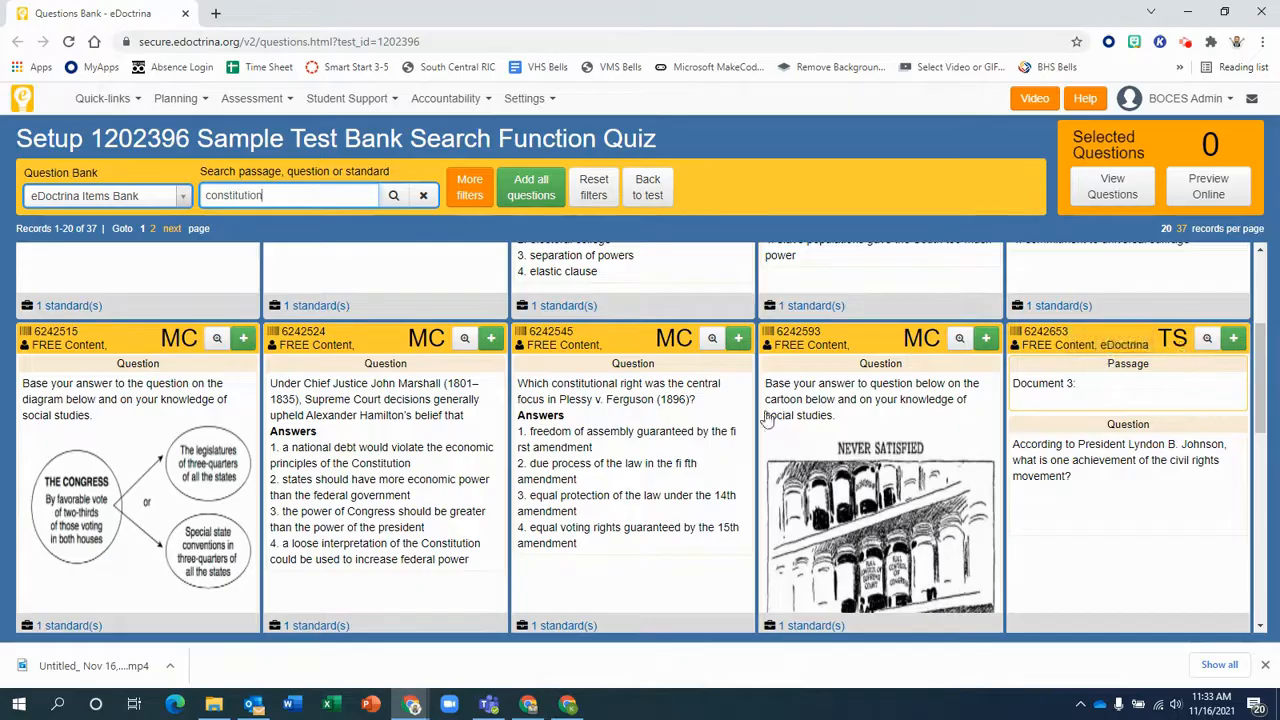
scroll(777, 409, "down", 2)
- Preview the full content of question 6242515 with the Congress diagram, and close the preview
left_click(129, 410)
scroll(684, 332, "down", 2)
scroll(686, 341, "up", 3)
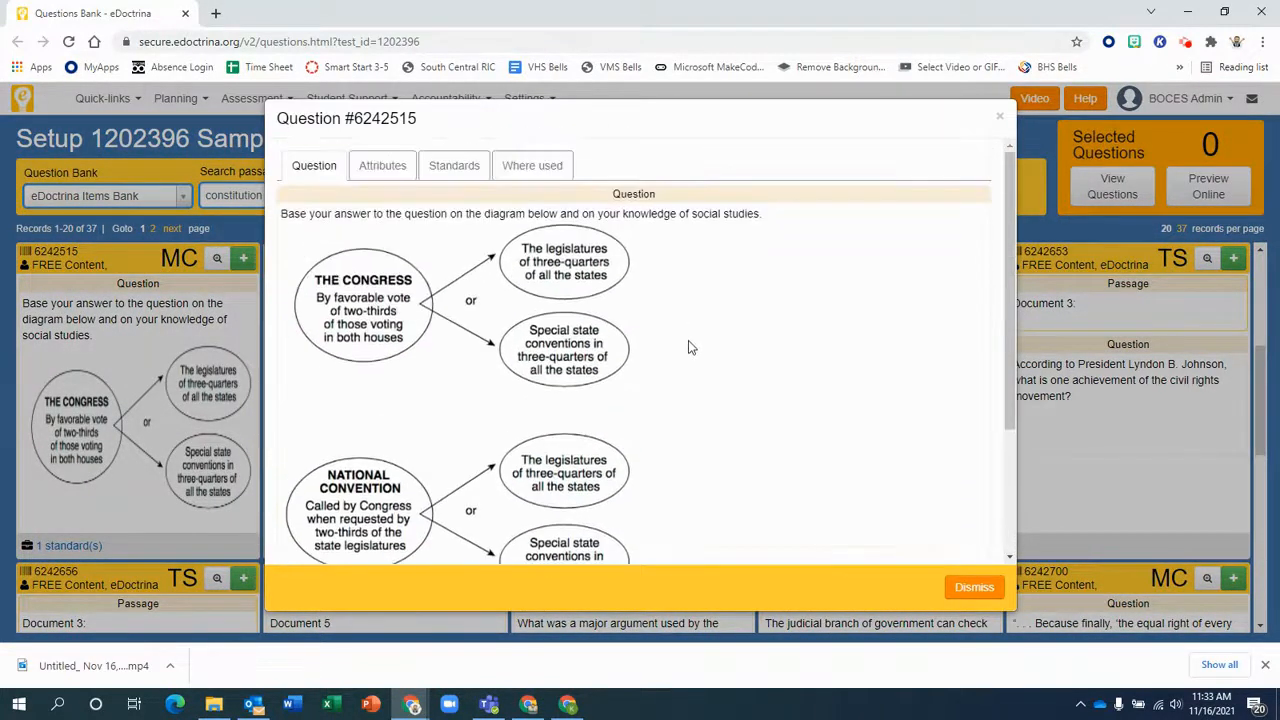
left_click(972, 587)
scroll(557, 450, "up", 1)
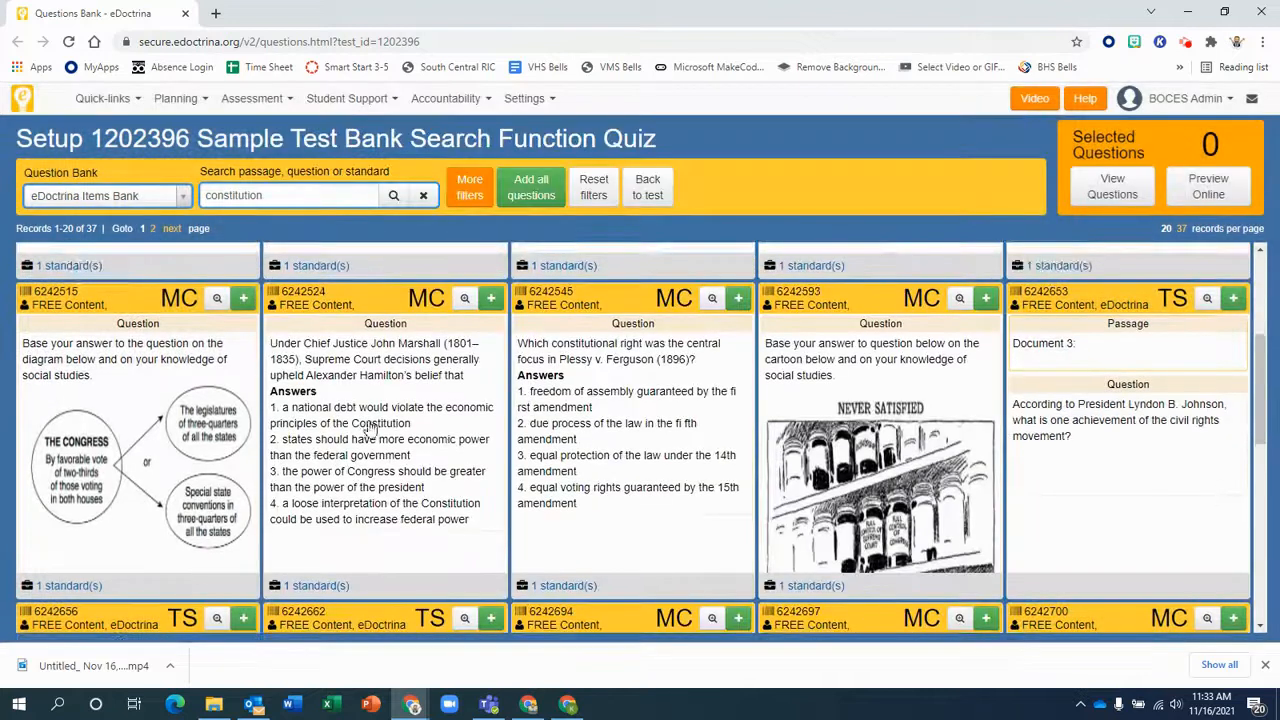
- Preview the Document 3 passage and question 6242653 about the civil rights movement, and return to the start of the results
left_click(1124, 425)
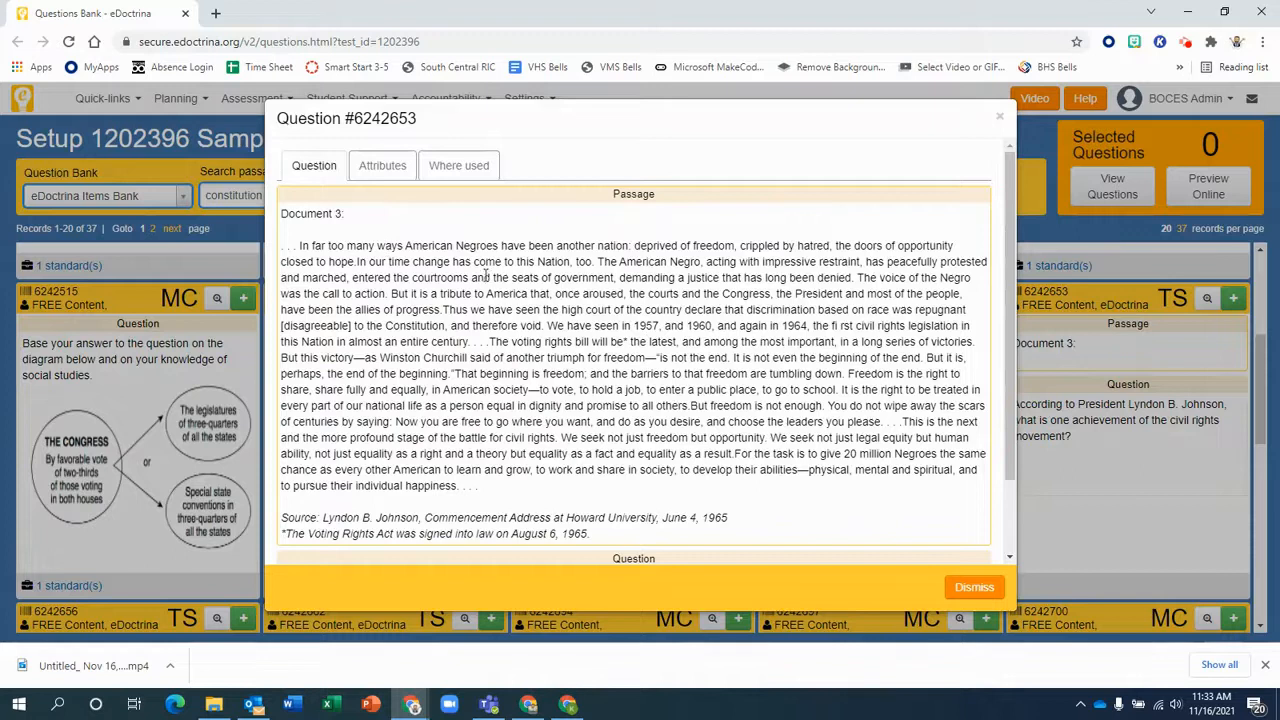
scroll(467, 268, "down", 2)
scroll(874, 543, "up", 2)
left_click(974, 587)
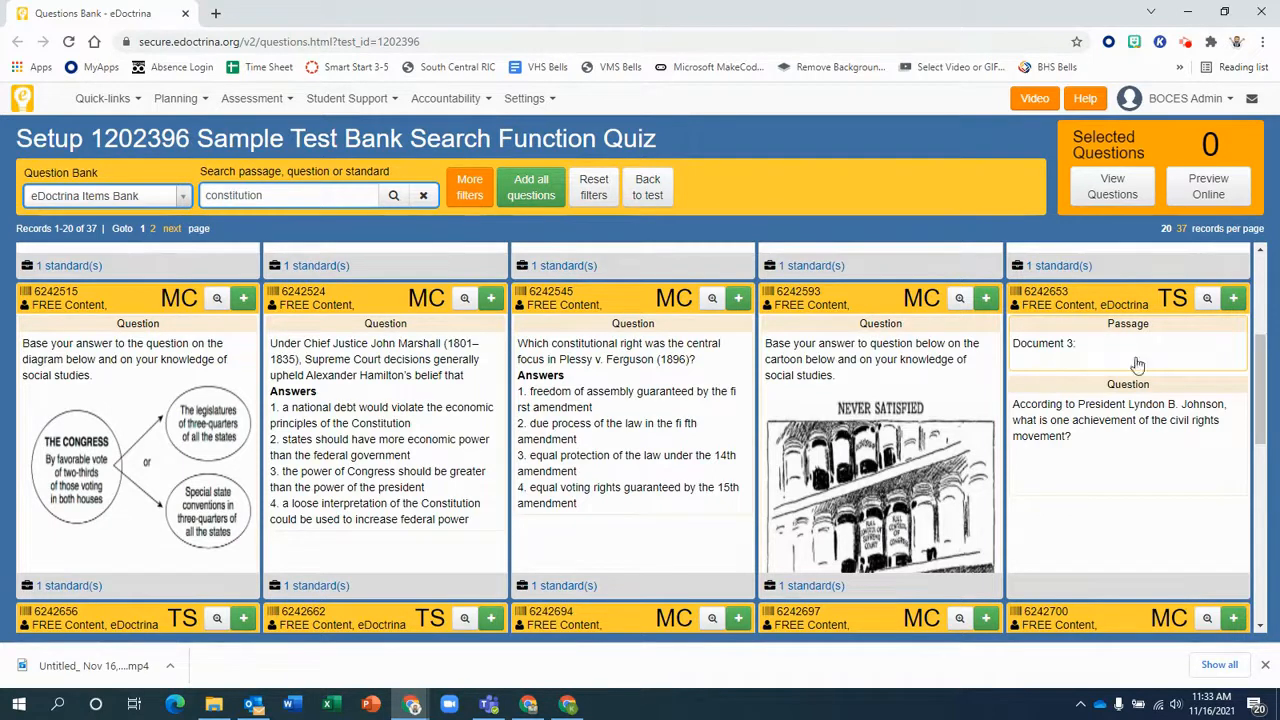
scroll(880, 455, "up", 3)
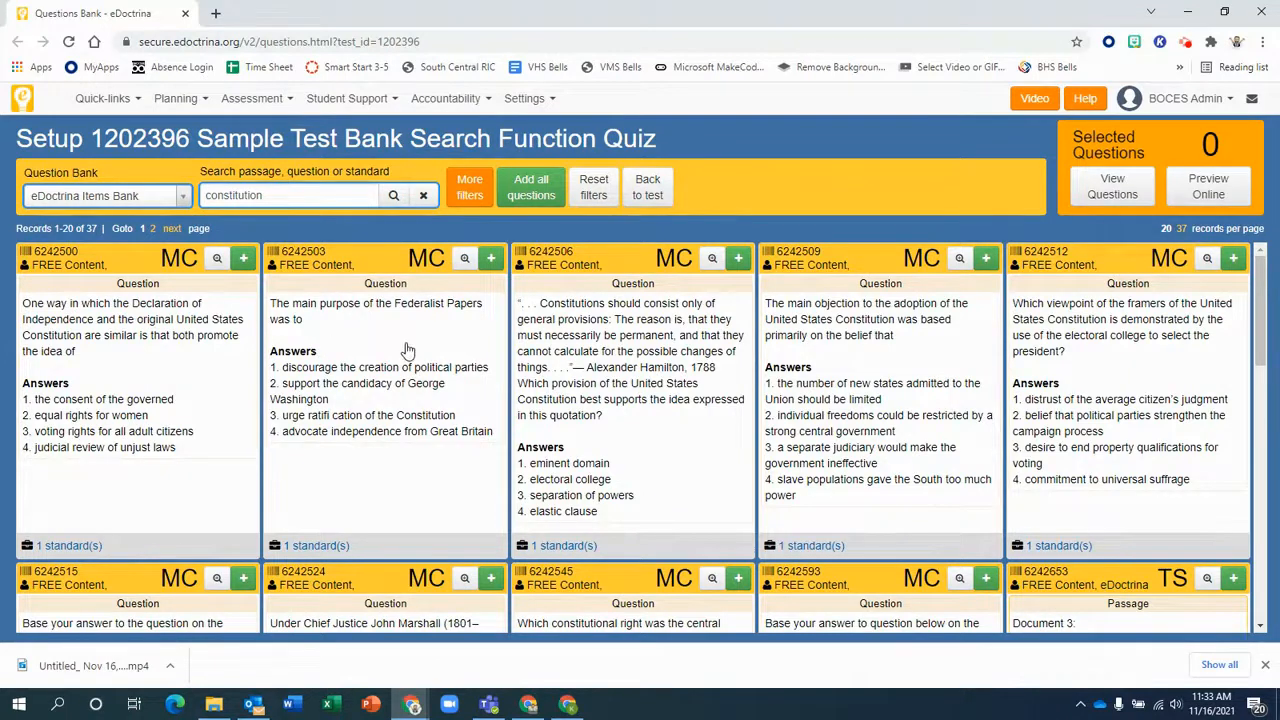
- Add question 6242503 about the Federalist Papers to the selected questions, and remove it again
left_click(491, 260)
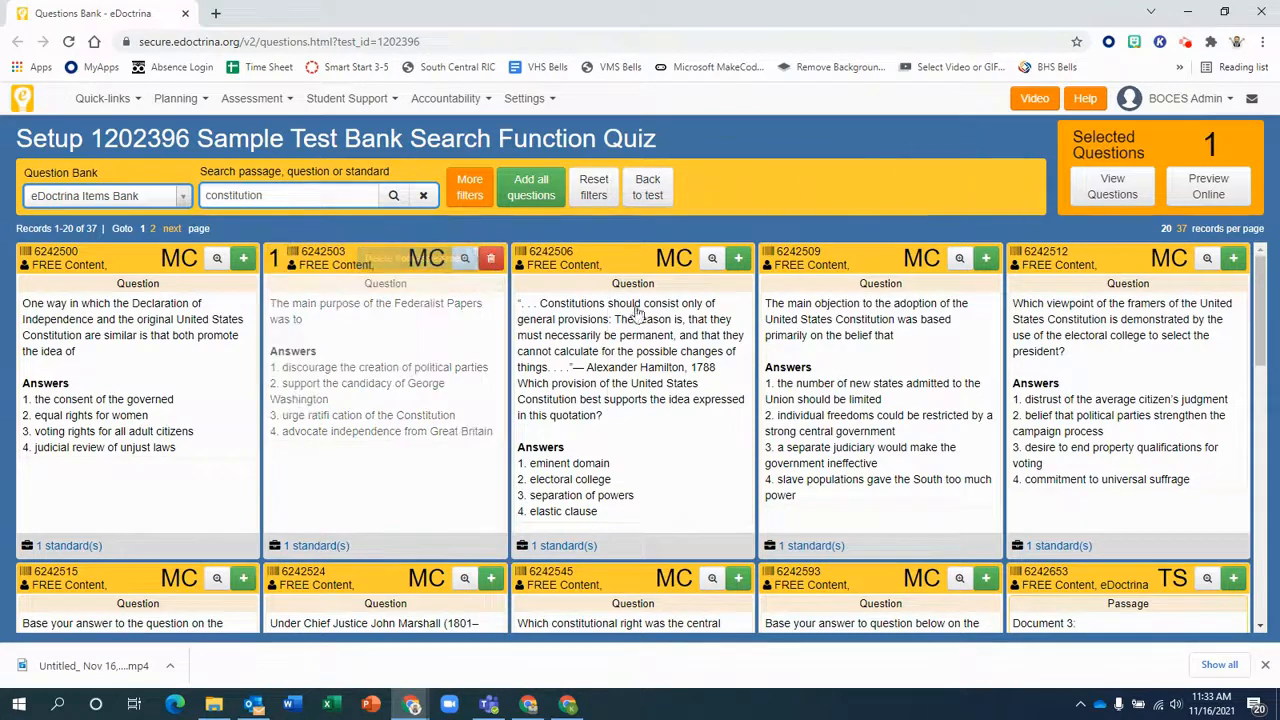
left_click(493, 263)
left_click(764, 204)
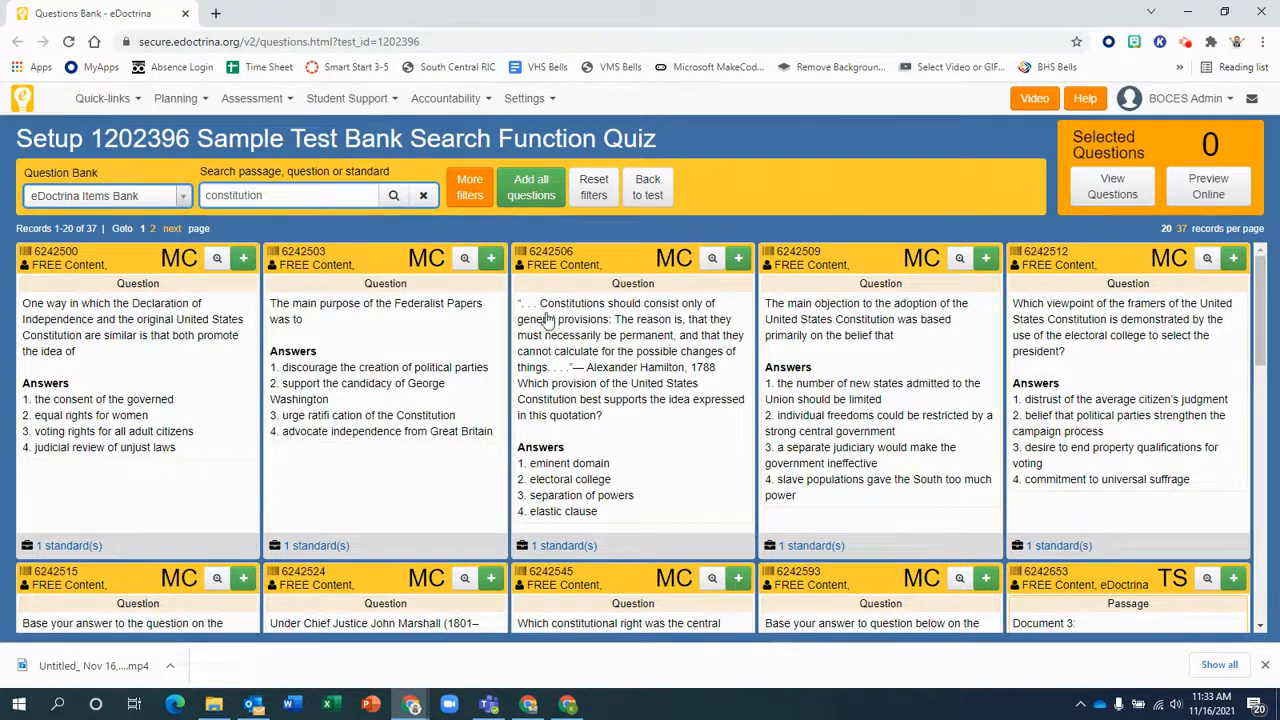
- Add question 6242509 about the main objection to adopting the United States Constitution to the selected questions
left_click(985, 261)
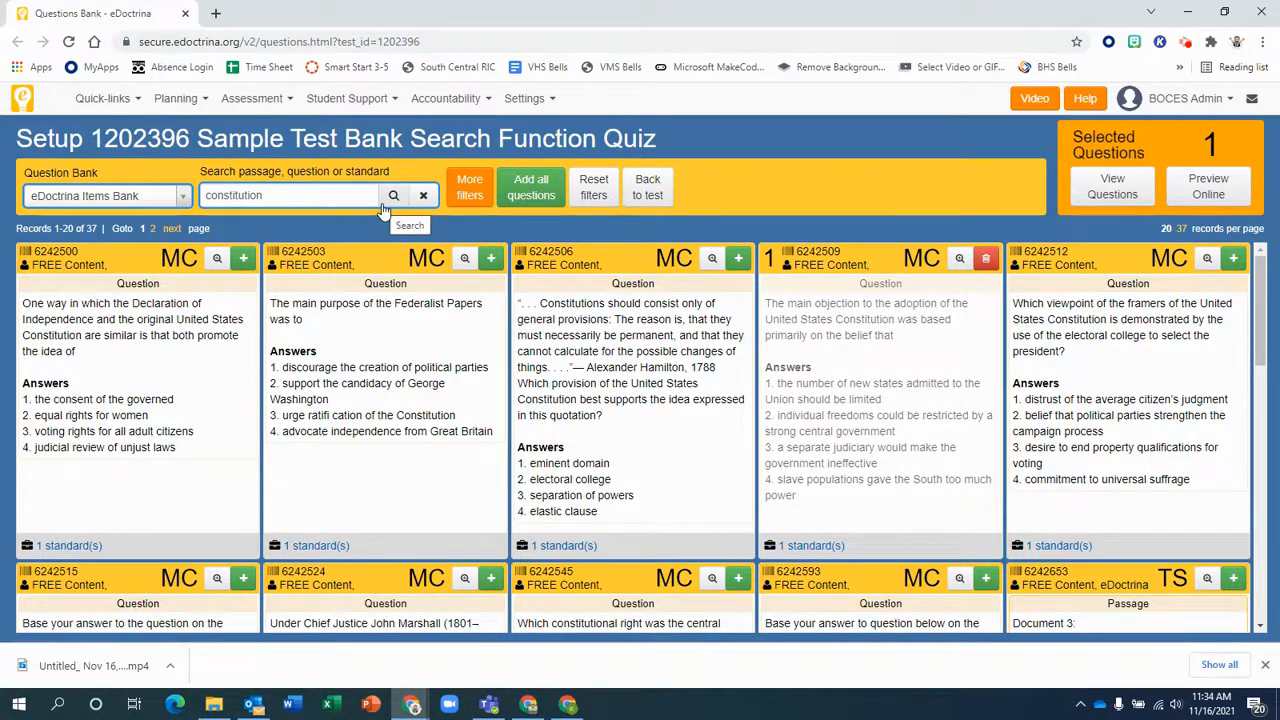
- Replace the search text with the answer phrase "the consent of the" and search the filtered questions for it
double_click(233, 195)
key("BackSpace")
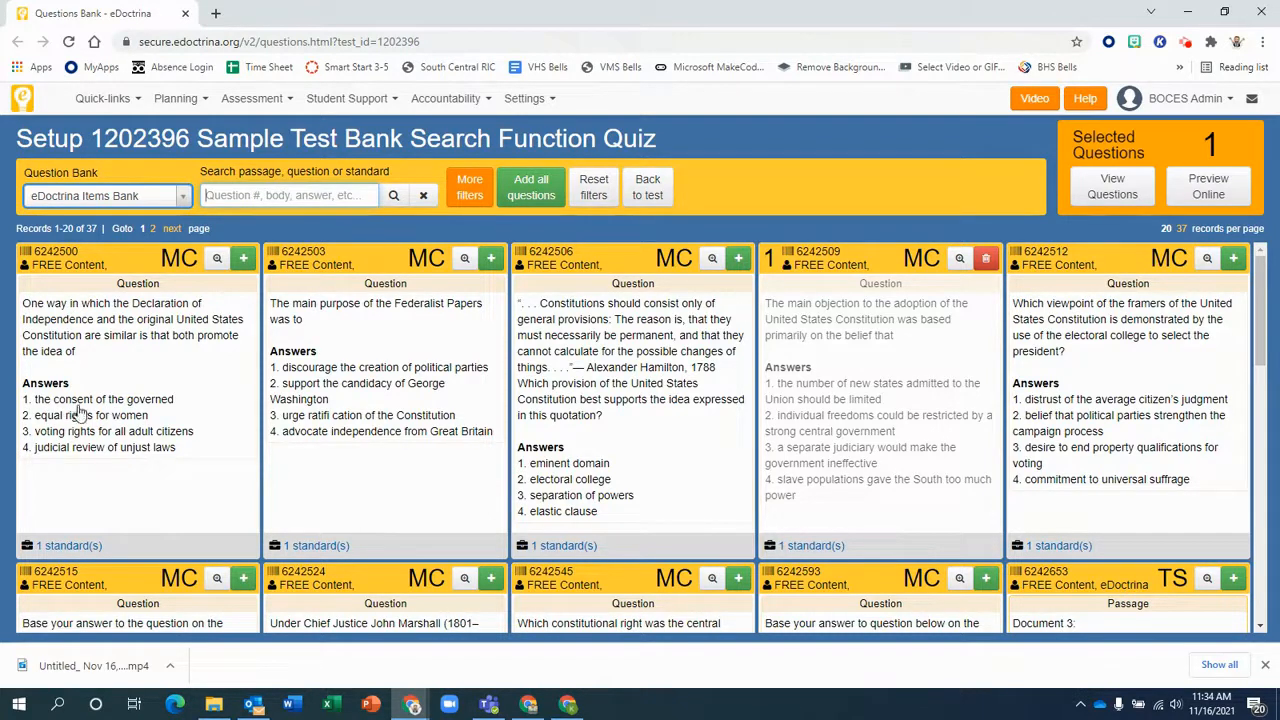
type("the consent of the")
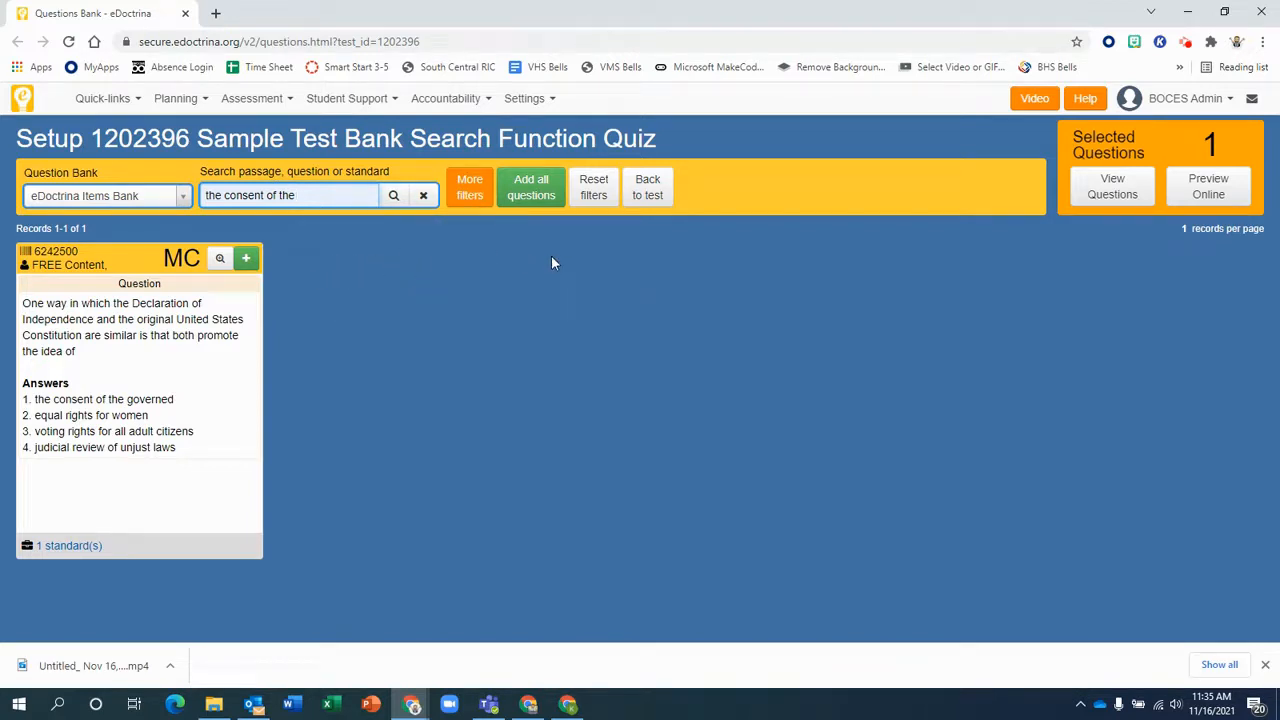
- Reset all filters and the search text for the eDoctrina Items Bank
left_click_drag(325, 195, 178, 196)
left_click(446, 272)
left_click(596, 188)
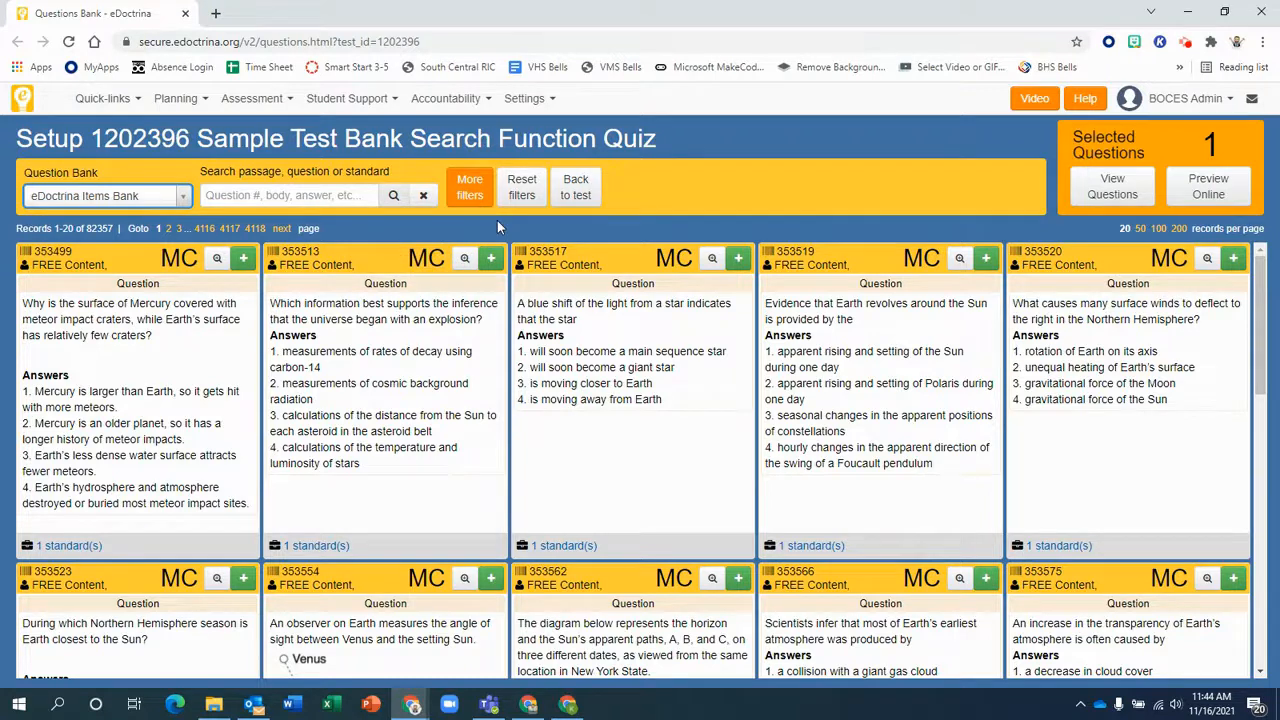
- Search the unfiltered question bank for "the consent of the" and browse the matching questions through to the second page
left_click(338, 200)
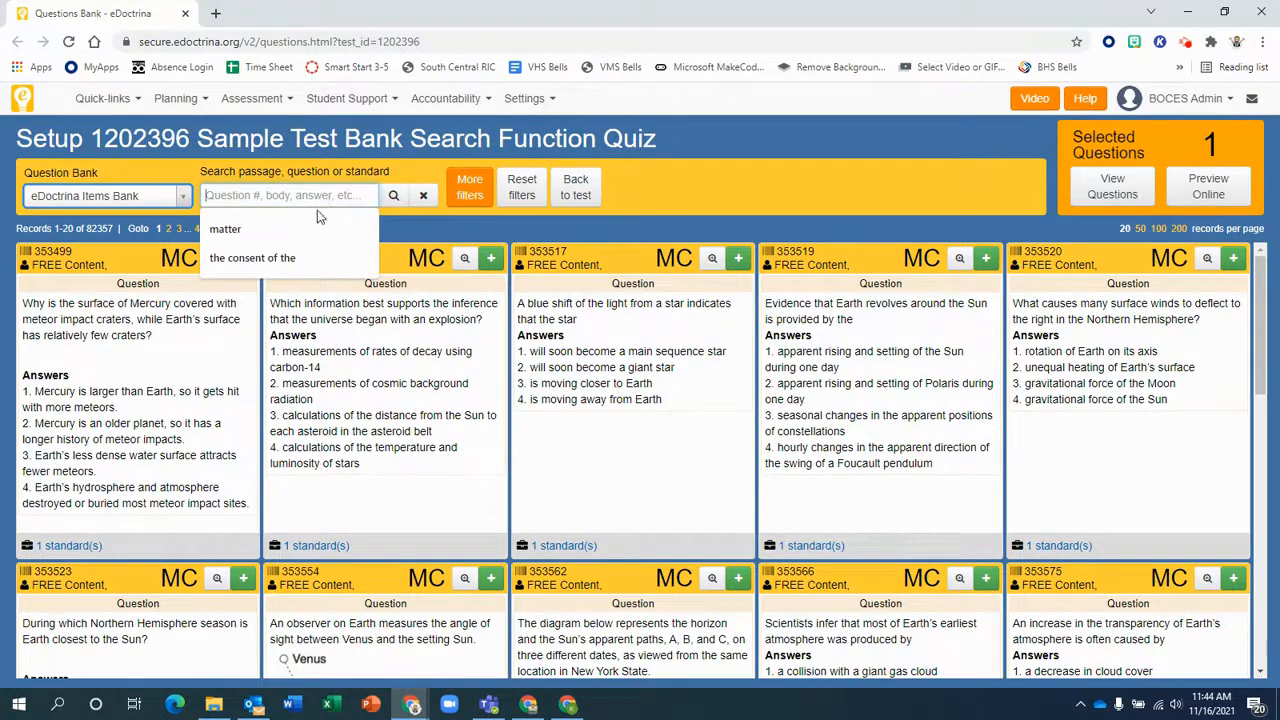
left_click(297, 259)
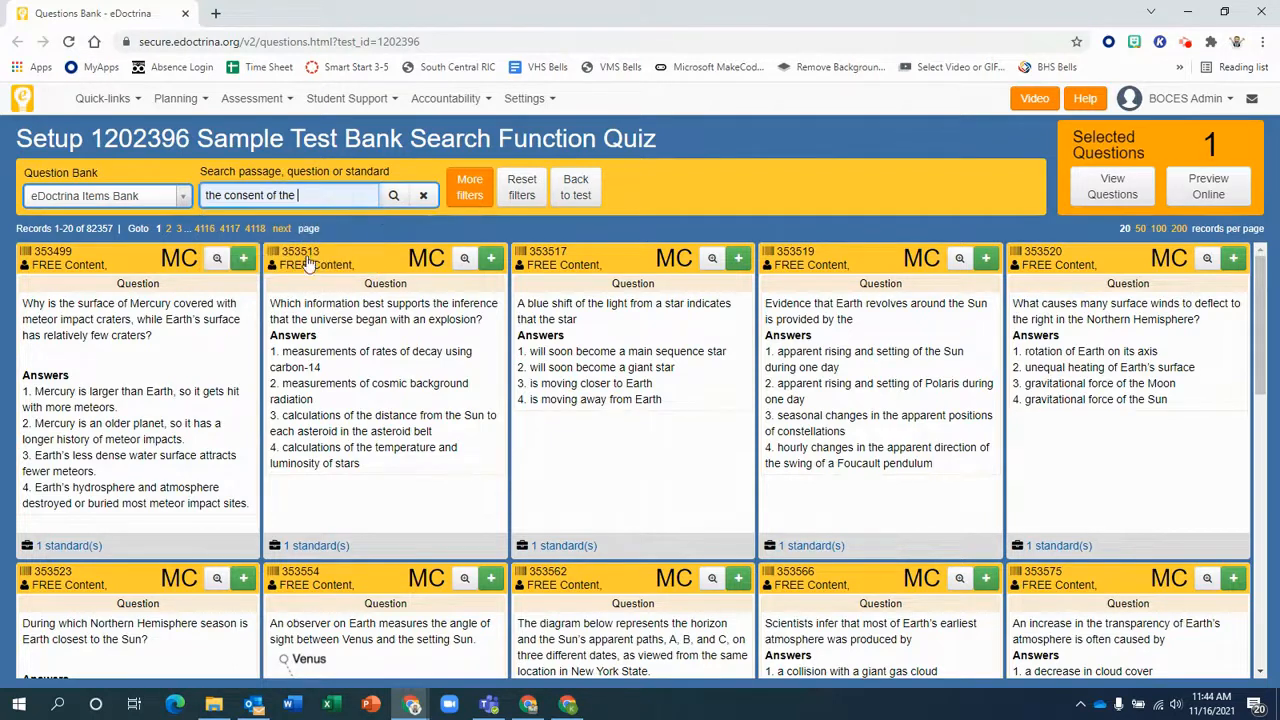
left_click(392, 199)
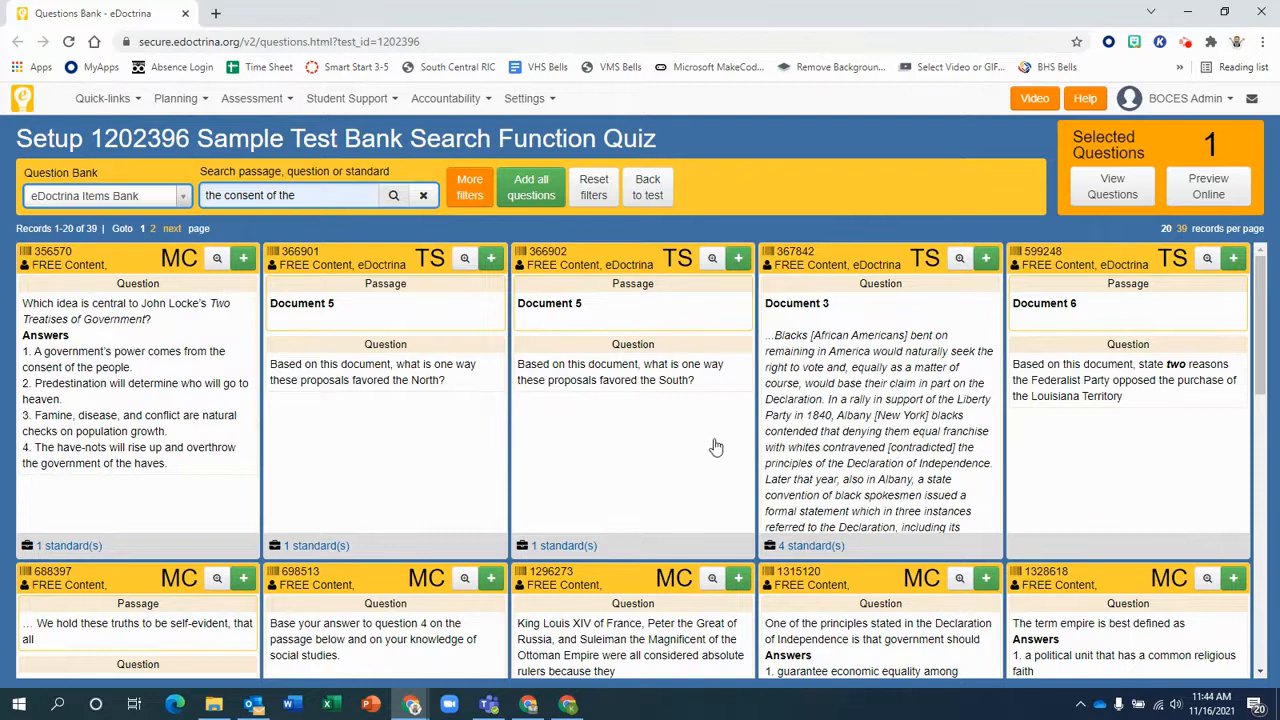
scroll(719, 440, "down", 3)
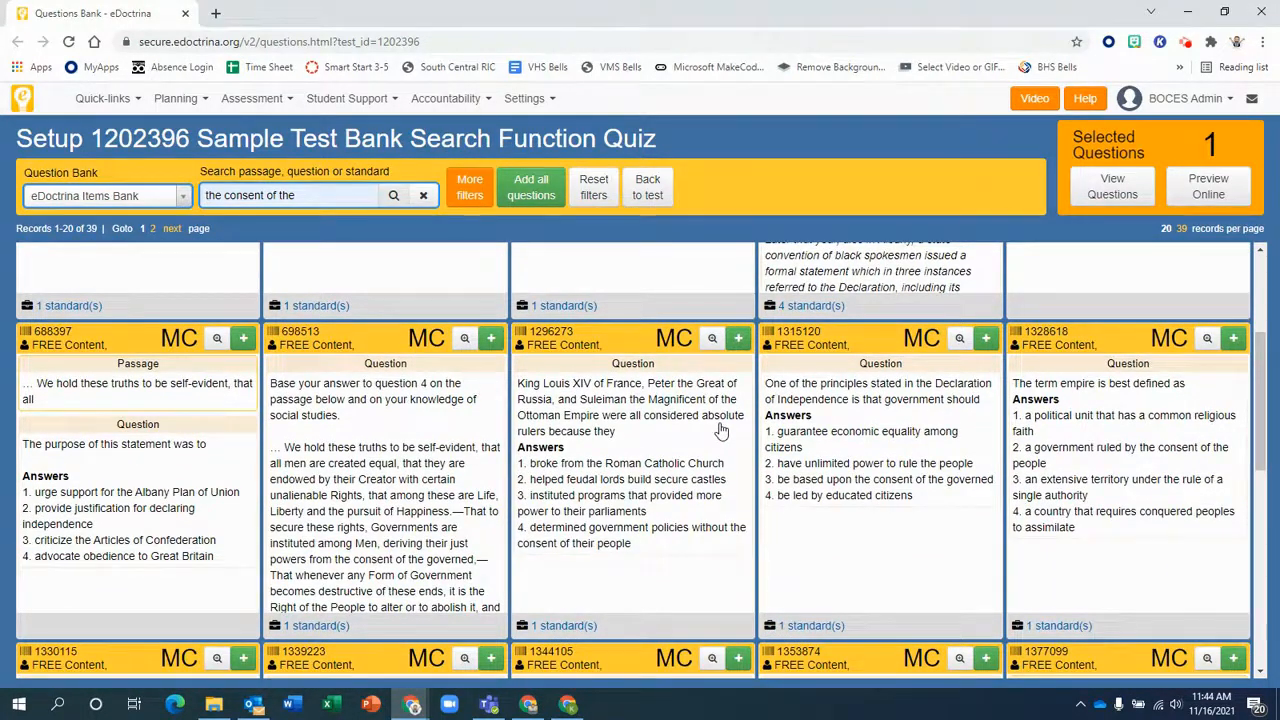
scroll(718, 430, "up", 3)
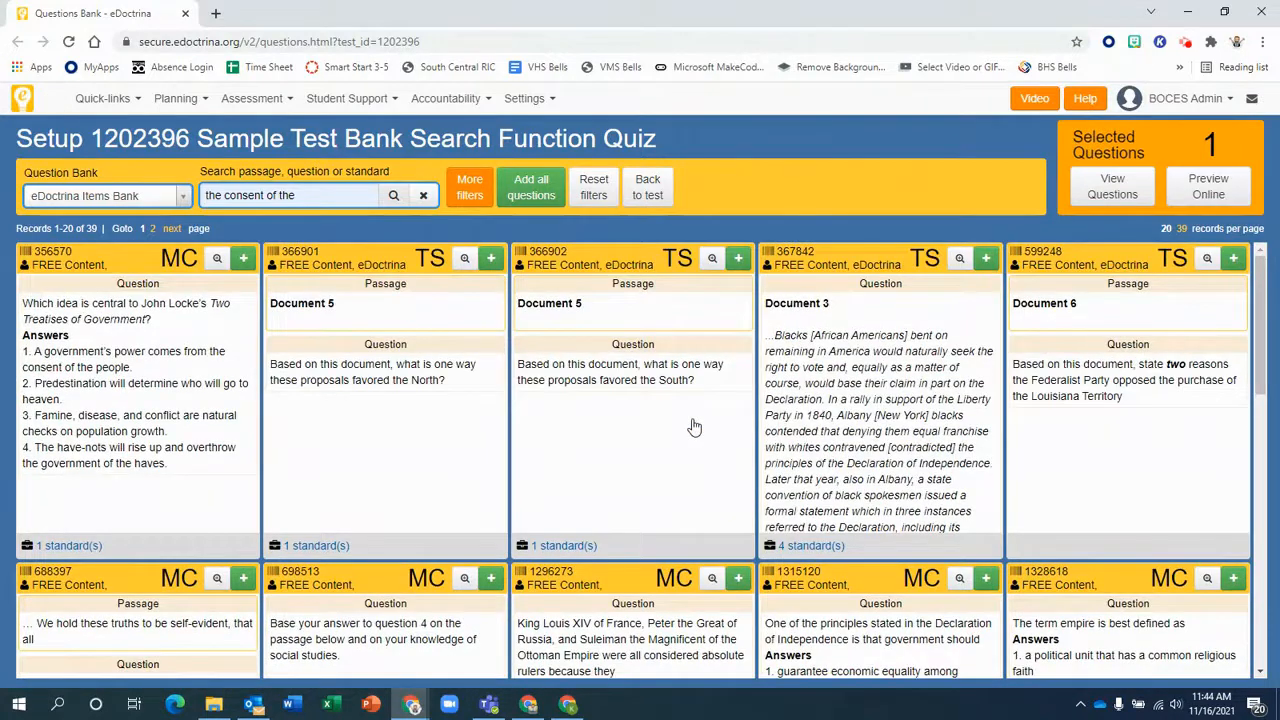
scroll(694, 427, "down", 3)
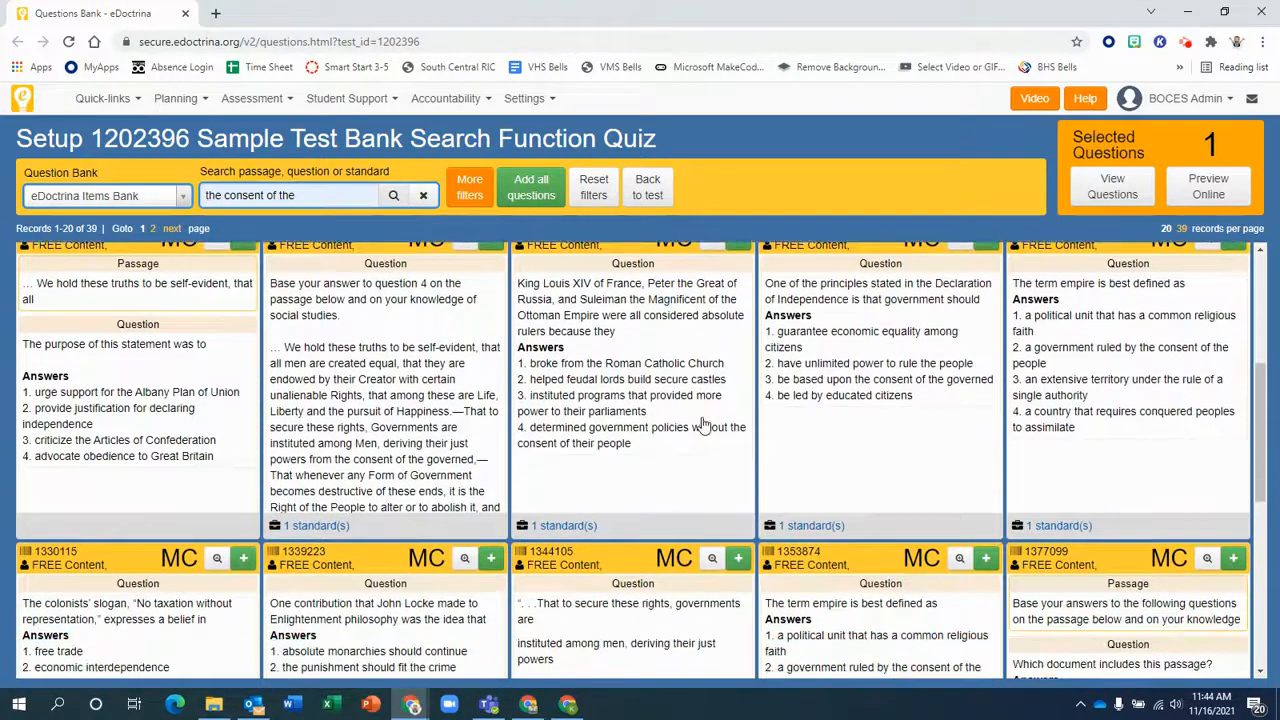
scroll(703, 425, "down", 5)
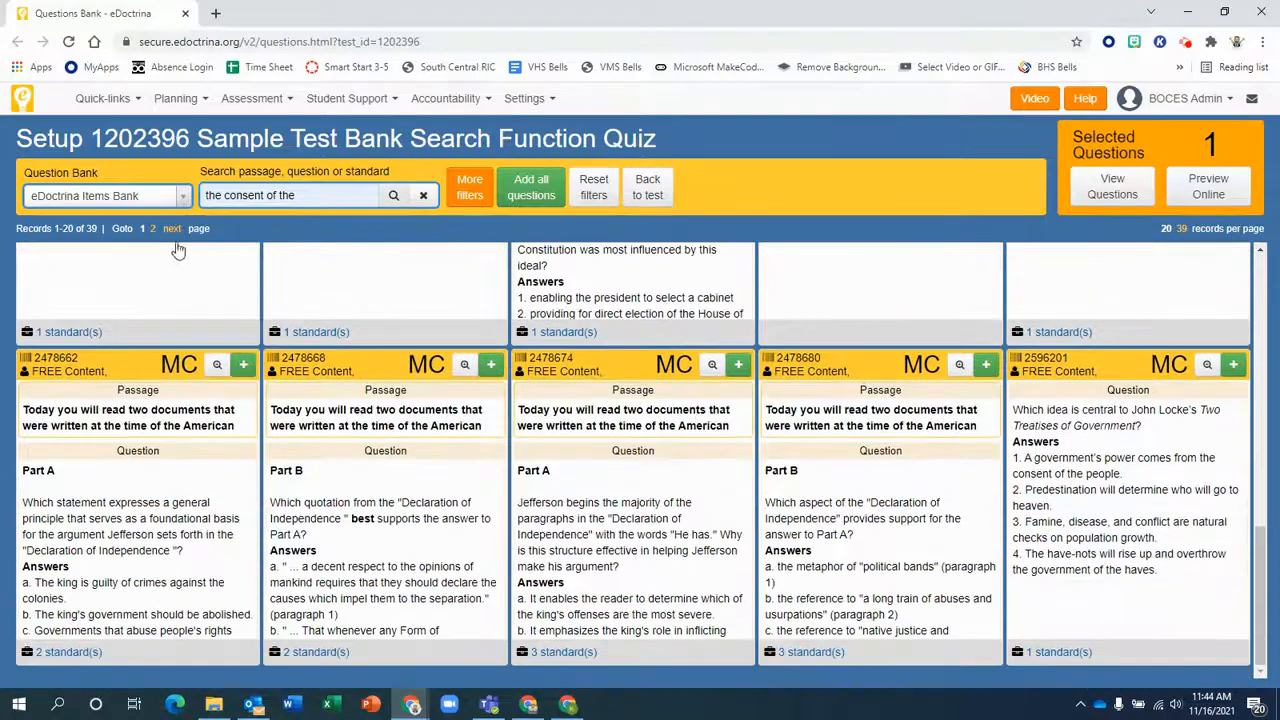
left_click(172, 229)
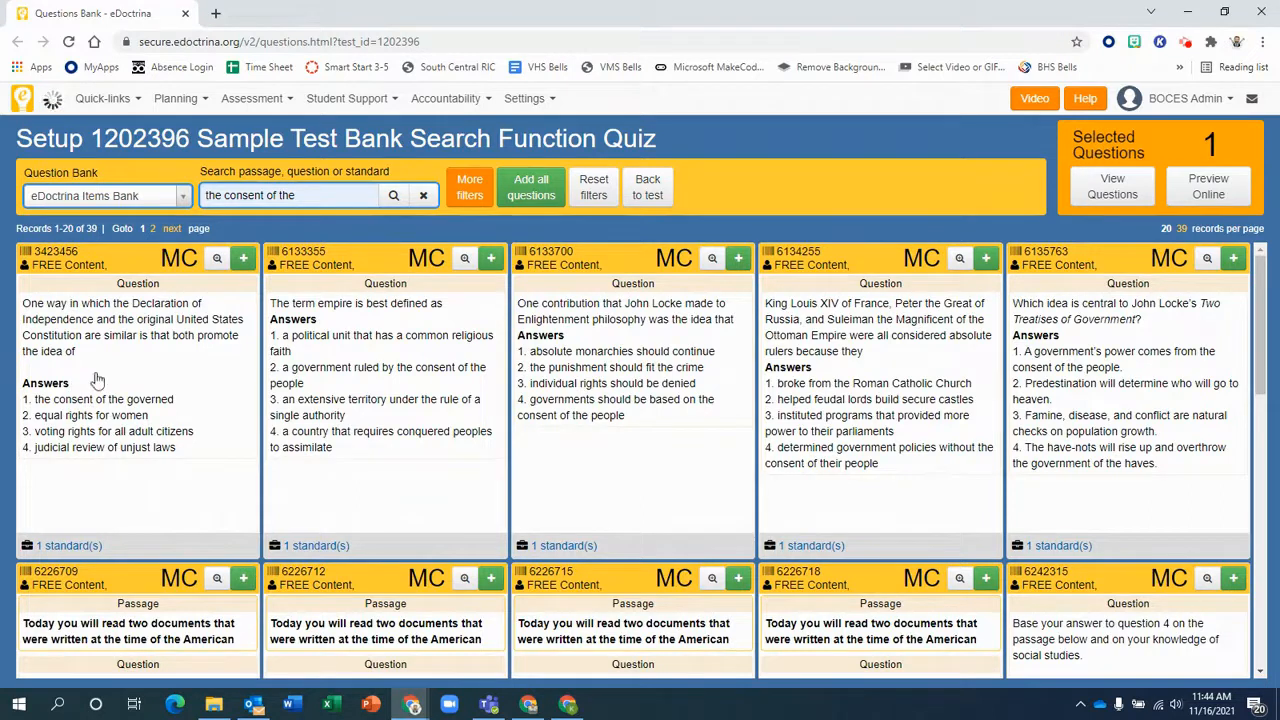
- Copy "One way in which the Declaration of Independence" from question 3423456 and search the bank for that phrase instead
left_click(208, 340)
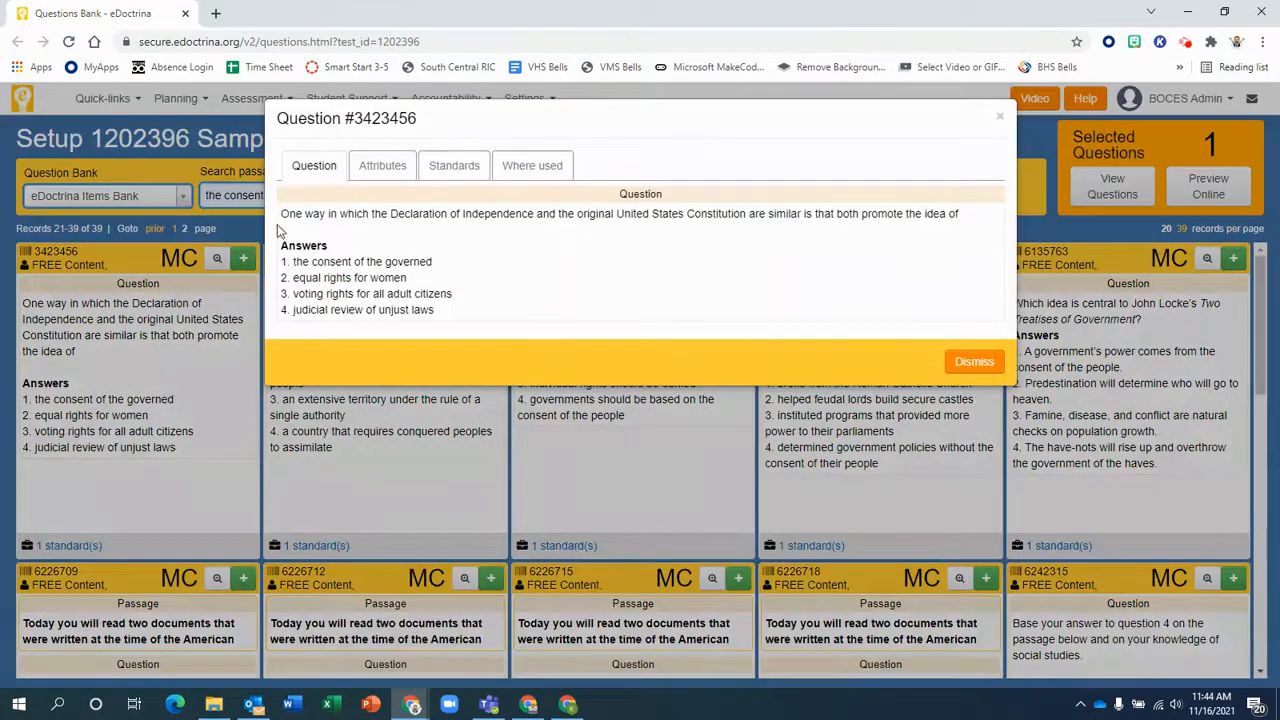
left_click_drag(283, 213, 540, 215)
key("ctrl+c")
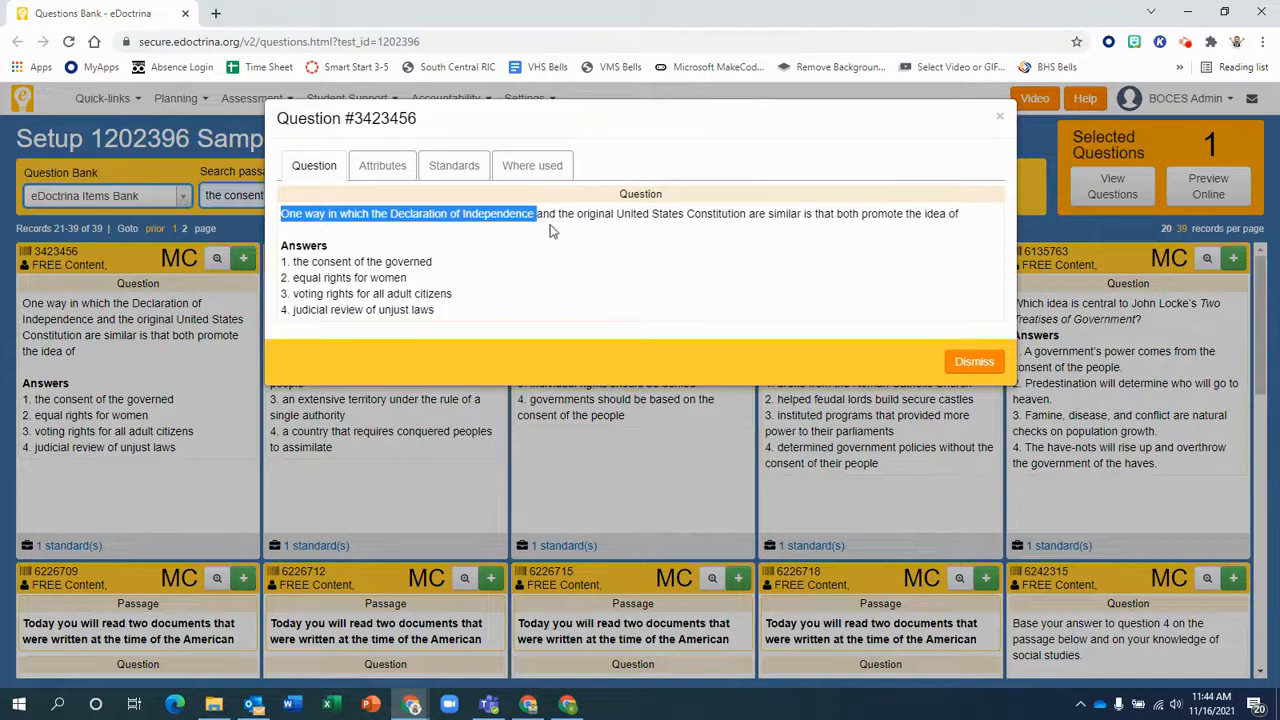
left_click(975, 363)
left_click_drag(320, 195, 190, 196)
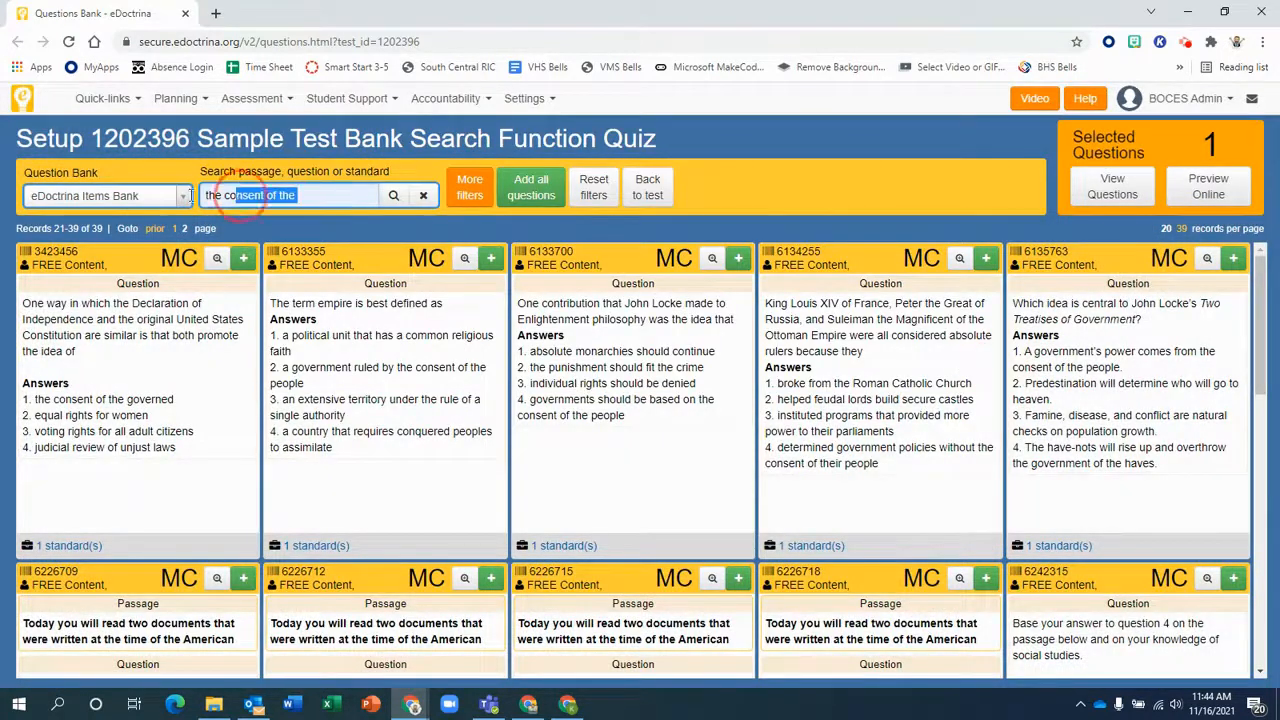
key("ctrl+v")
left_click(394, 196)
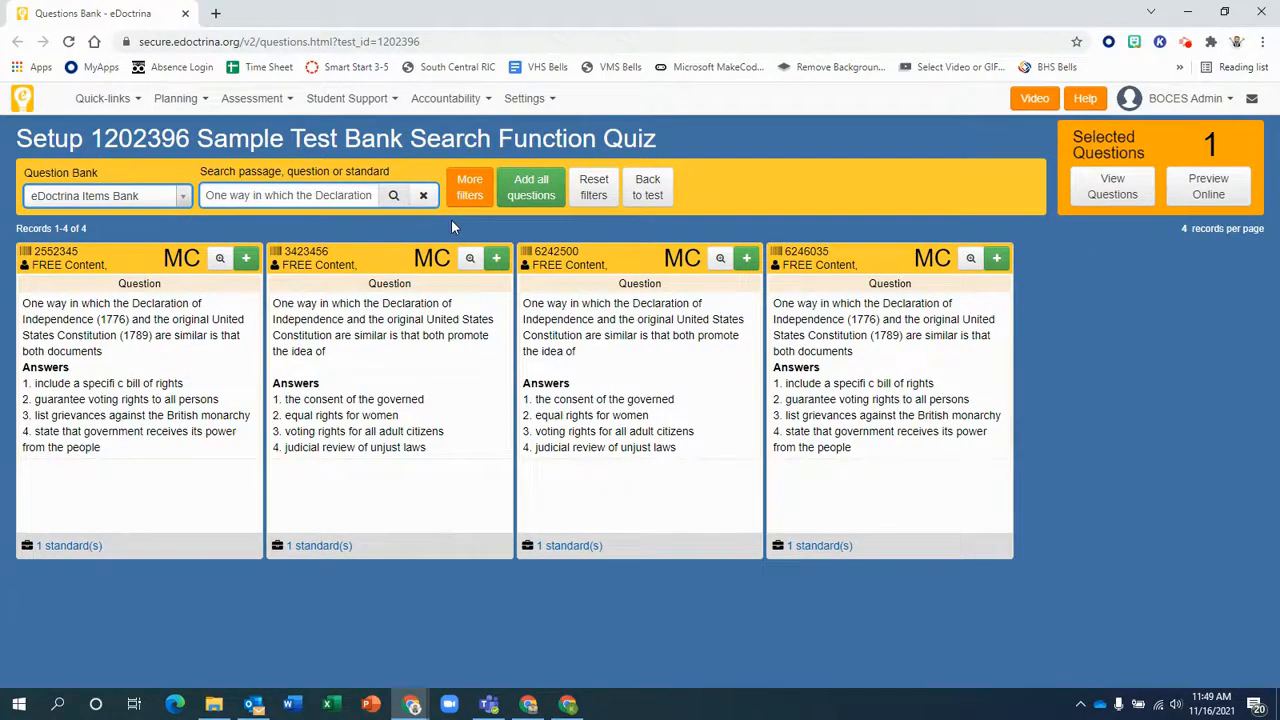
- Clear the question search and search the assessments in the additional filters with the keyword "living environment"
left_click(423, 195)
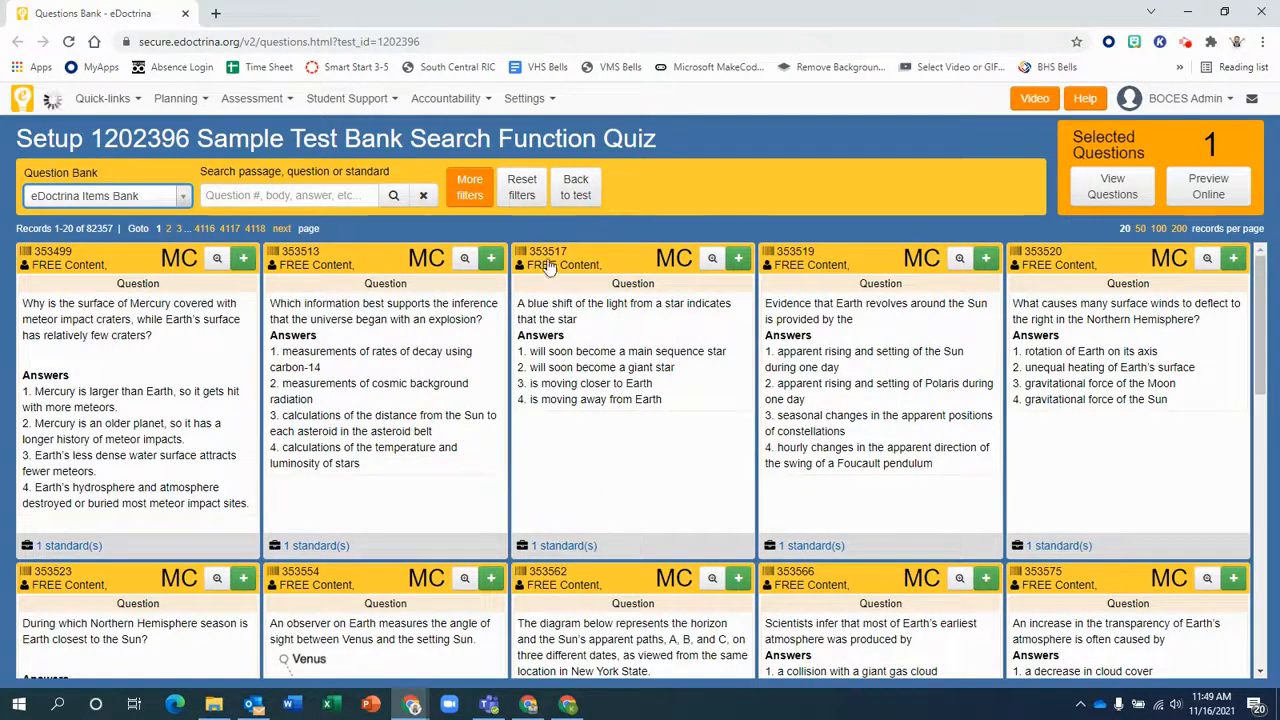
left_click(477, 195)
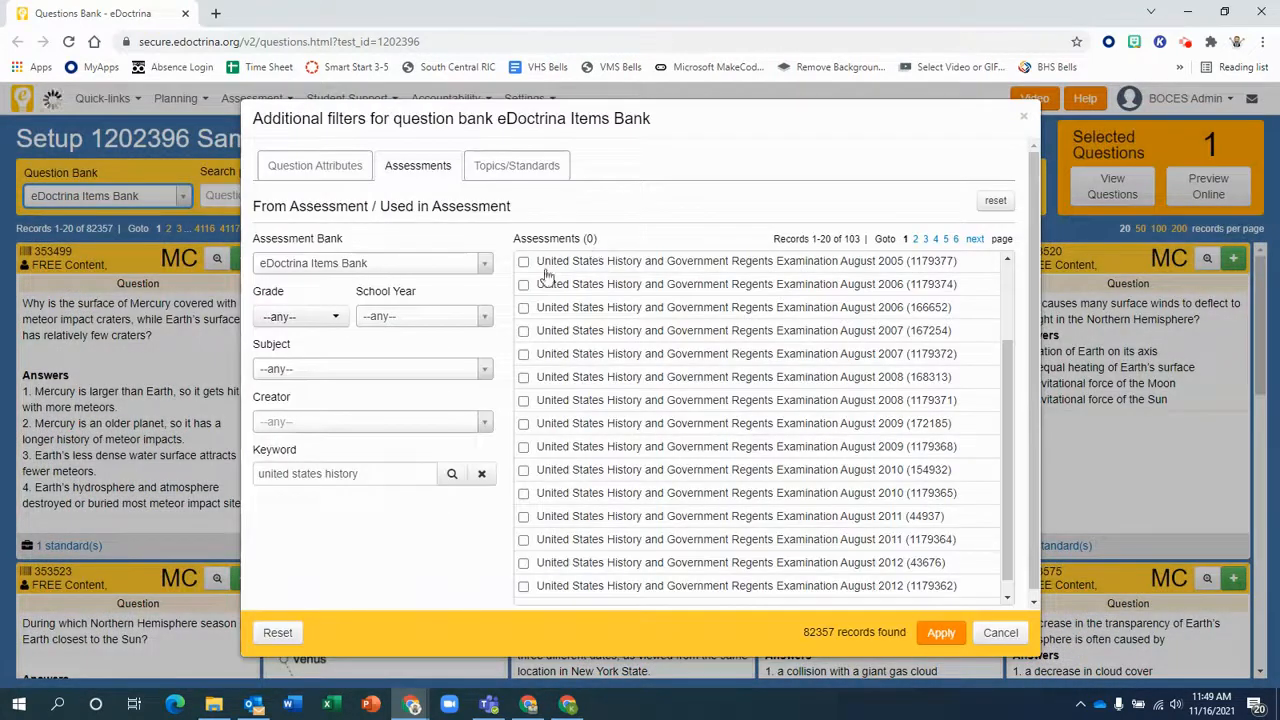
left_click(480, 474)
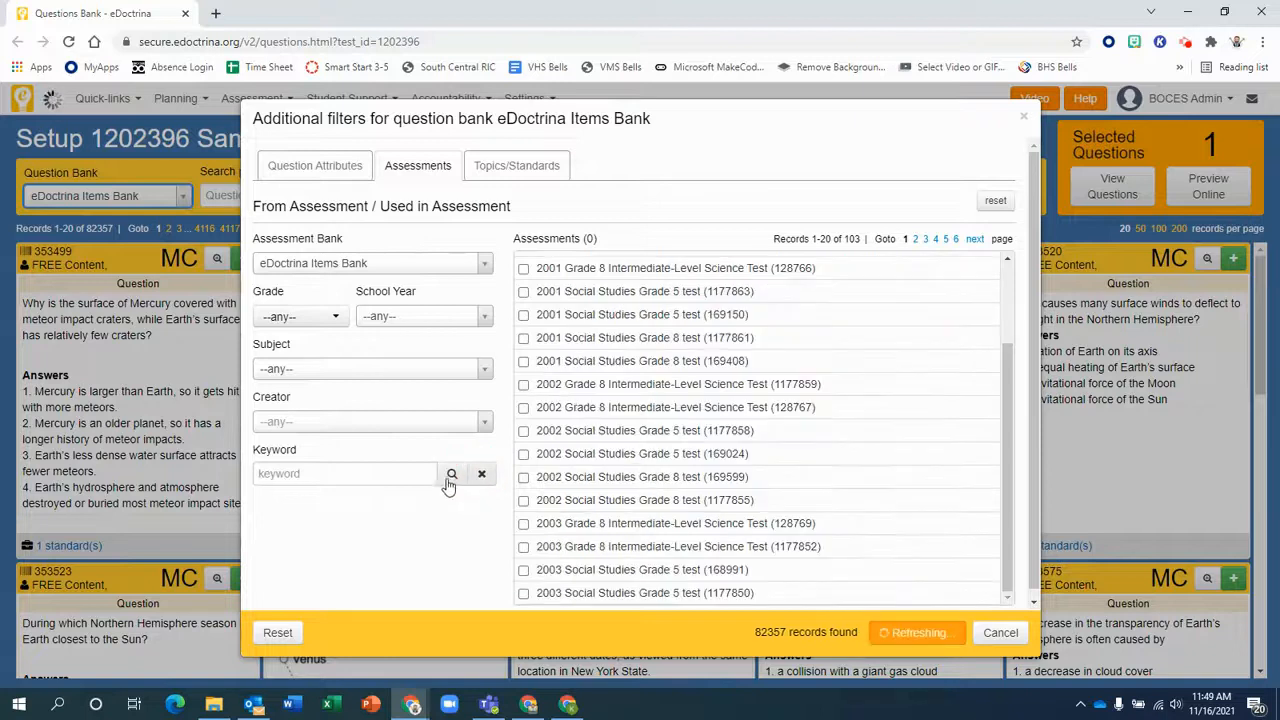
left_click(452, 480)
left_click(432, 476)
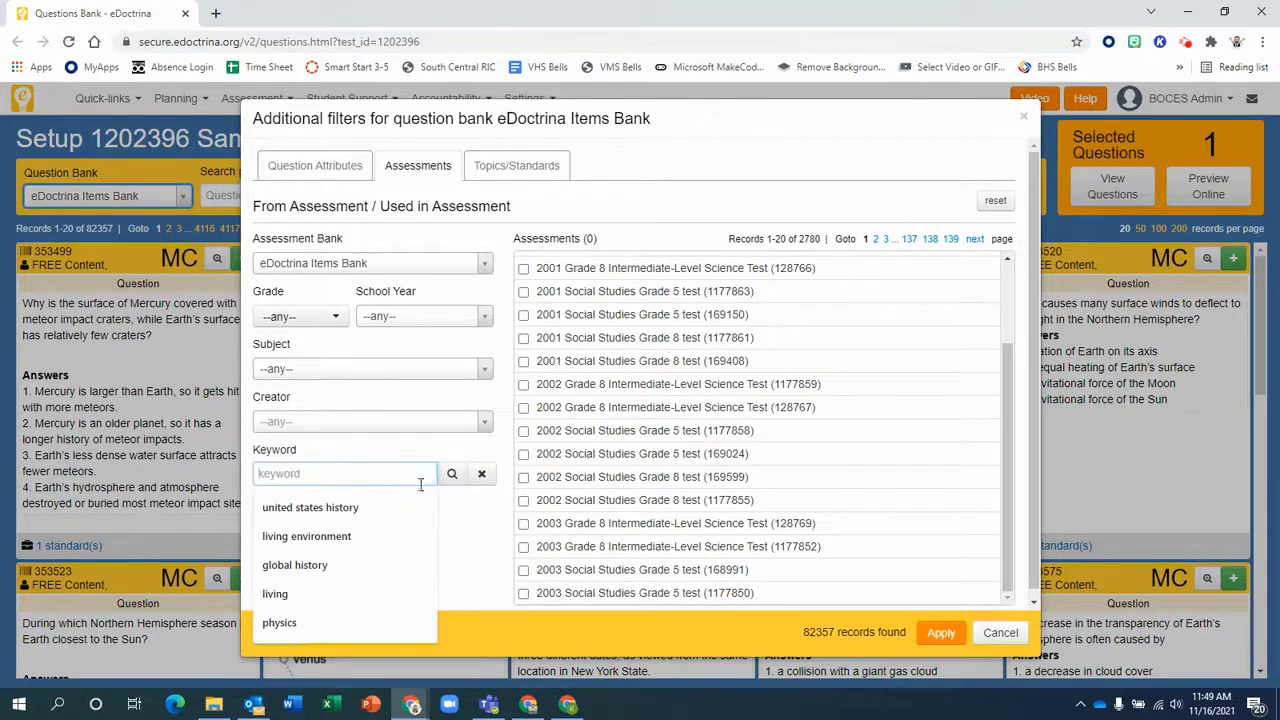
left_click(352, 540)
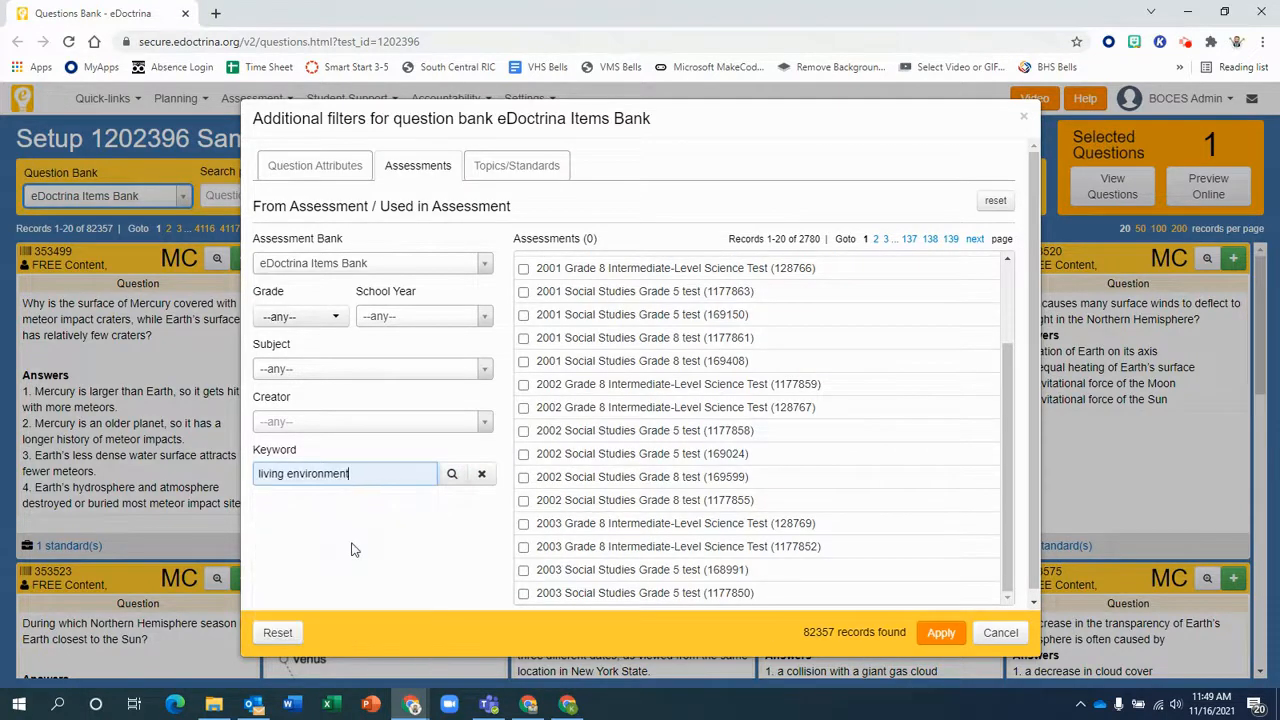
left_click(451, 476)
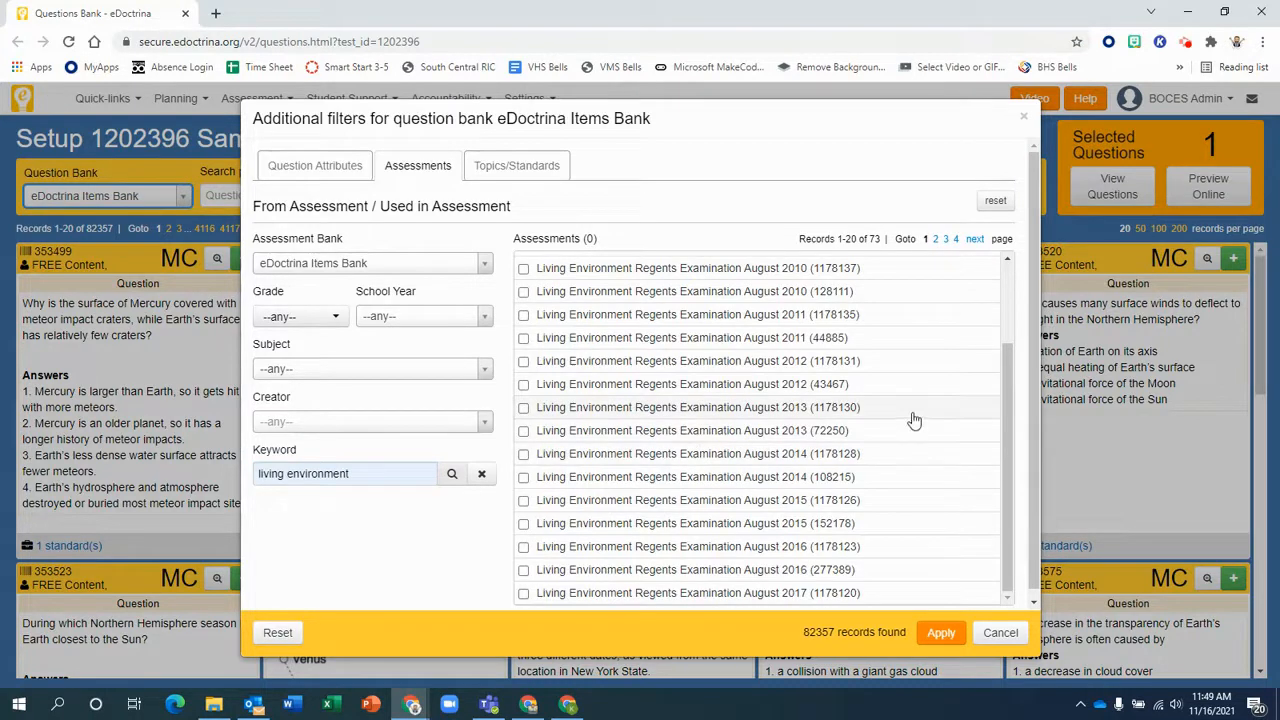
scroll(944, 357, "down", 1)
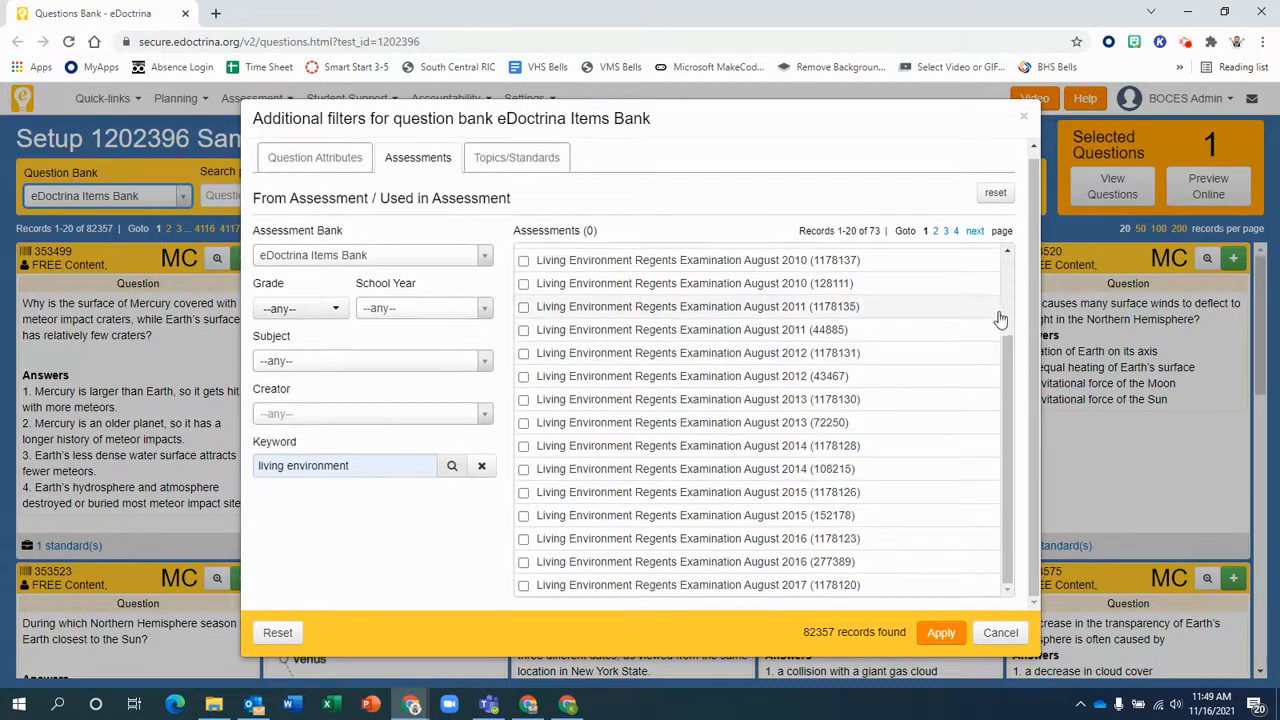
left_click_drag(1008, 365, 997, 295)
scroll(990, 310, "down", 3)
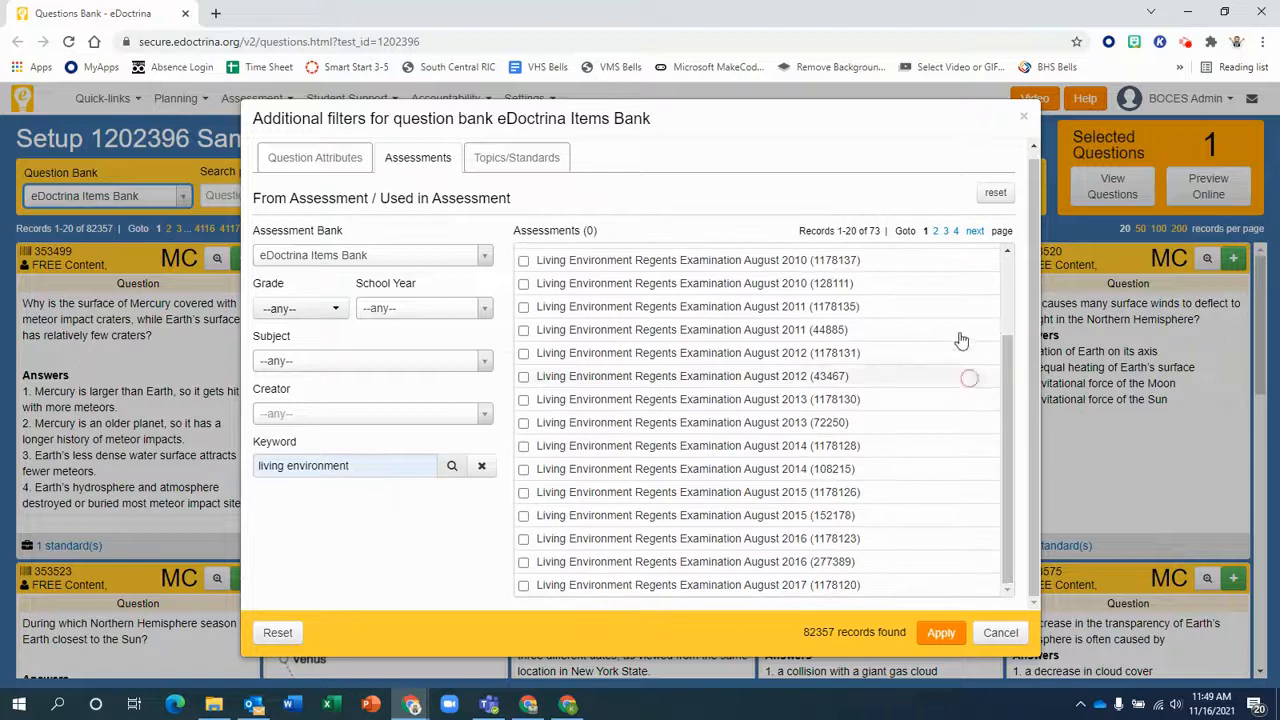
left_click(974, 232)
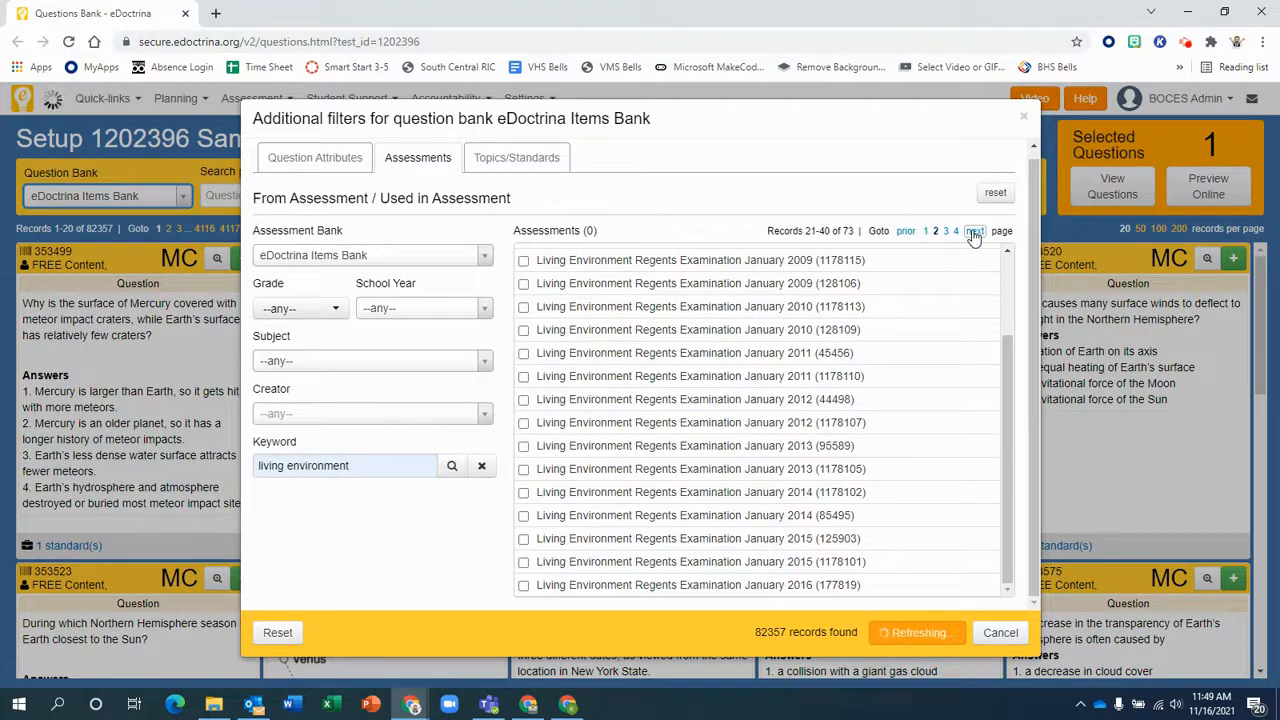
left_click(974, 232)
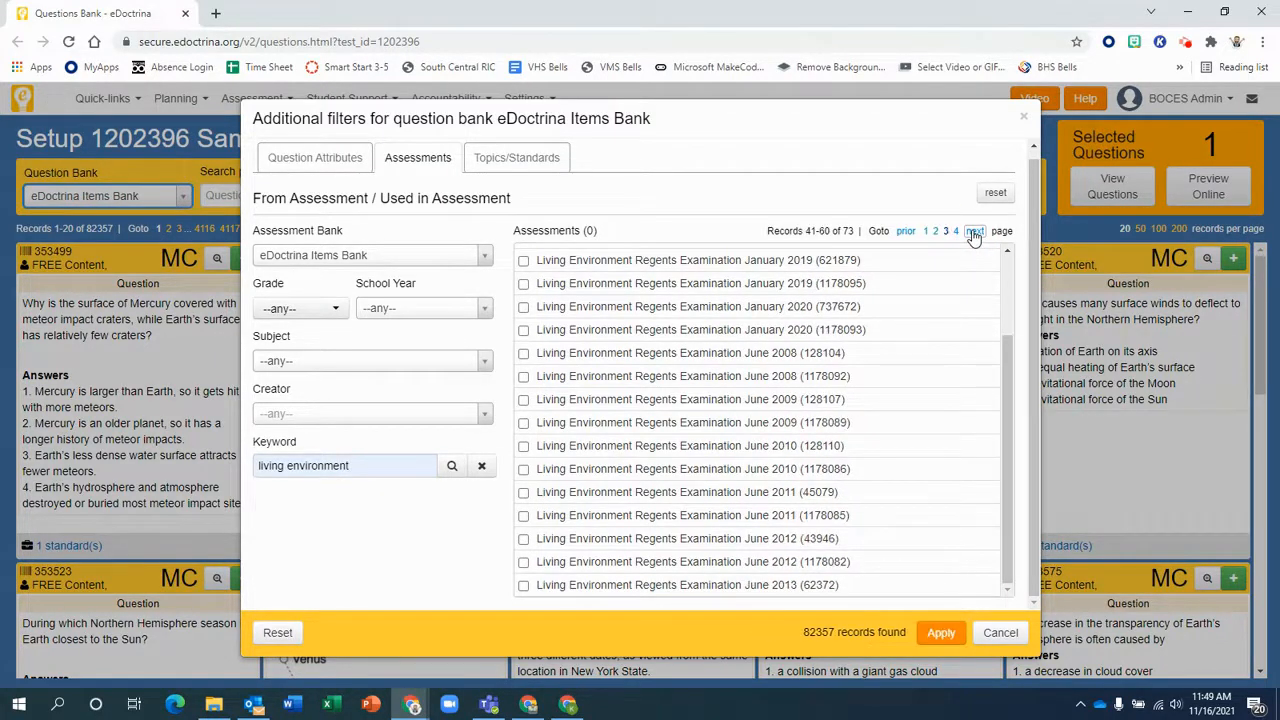
left_click(523, 376)
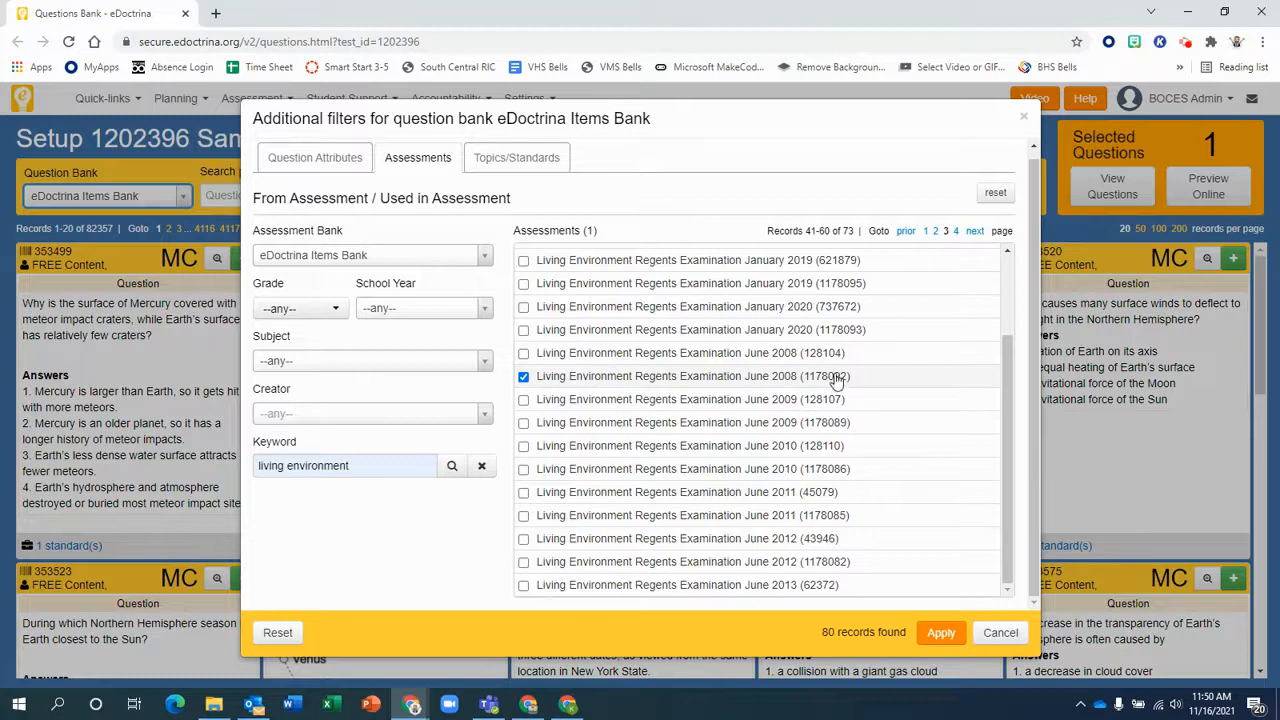
left_click(523, 423)
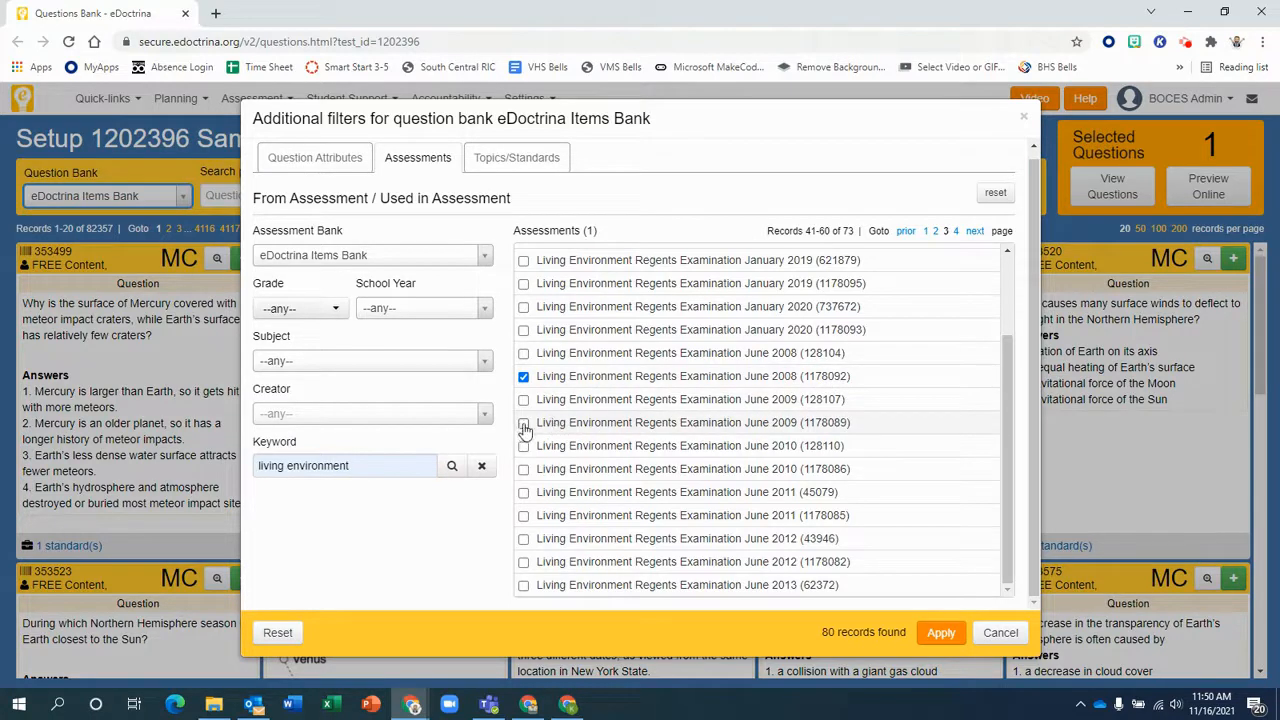
left_click(524, 471)
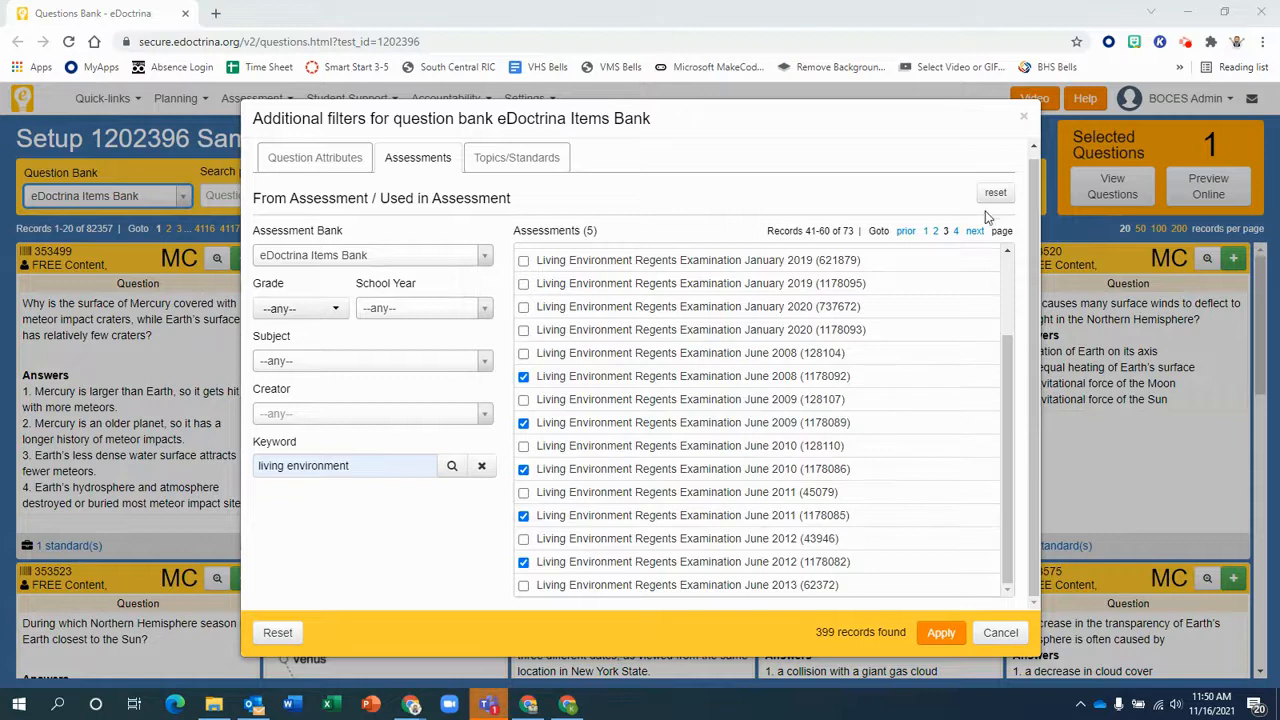
left_click(974, 231)
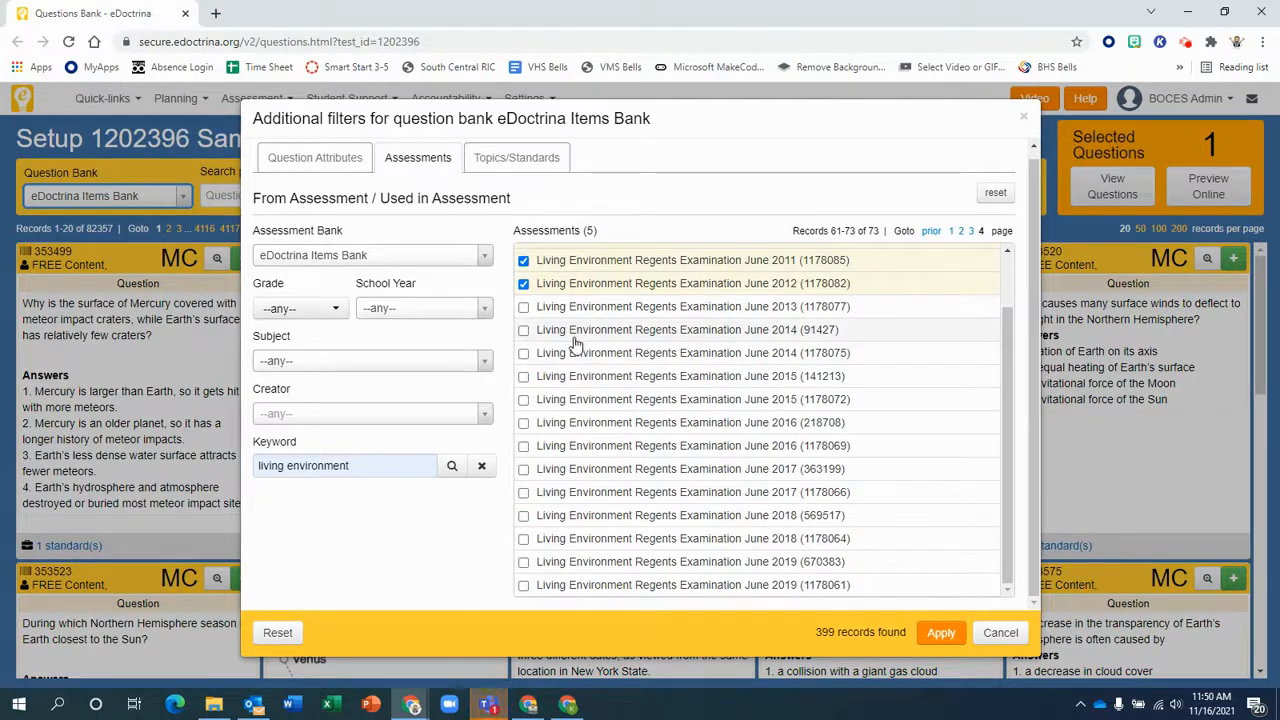
left_click(523, 307)
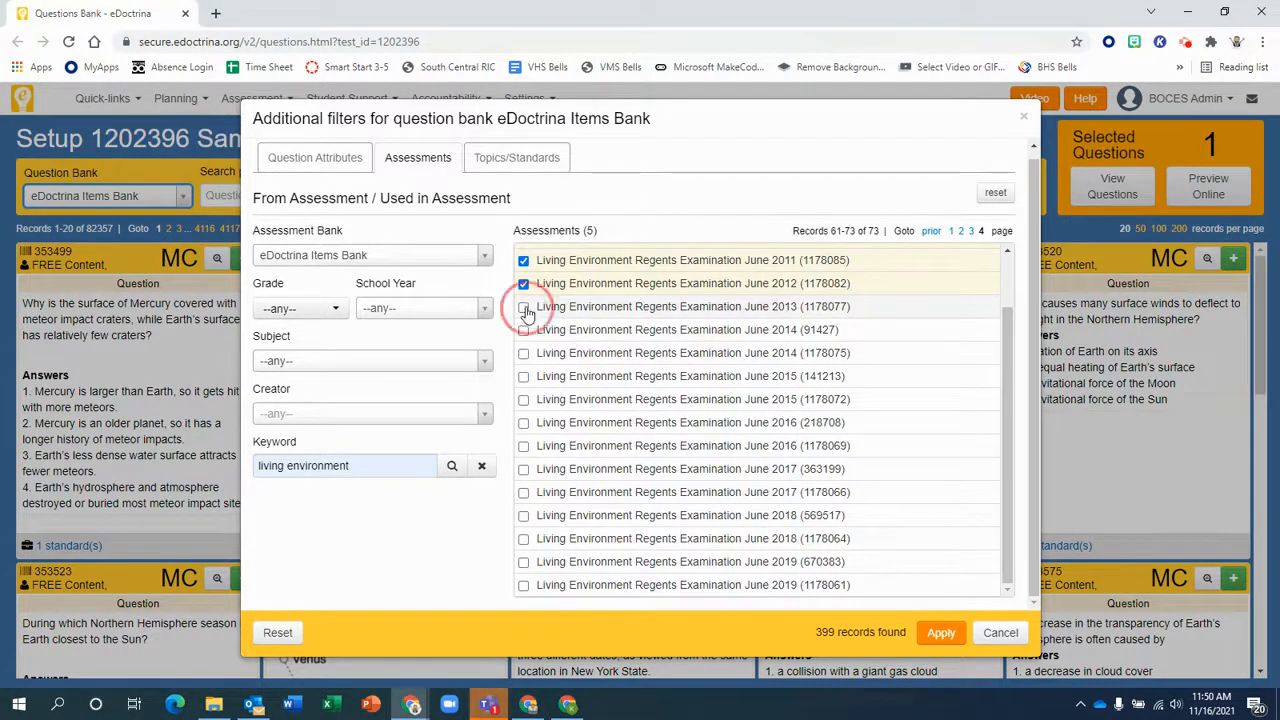
left_click(524, 354)
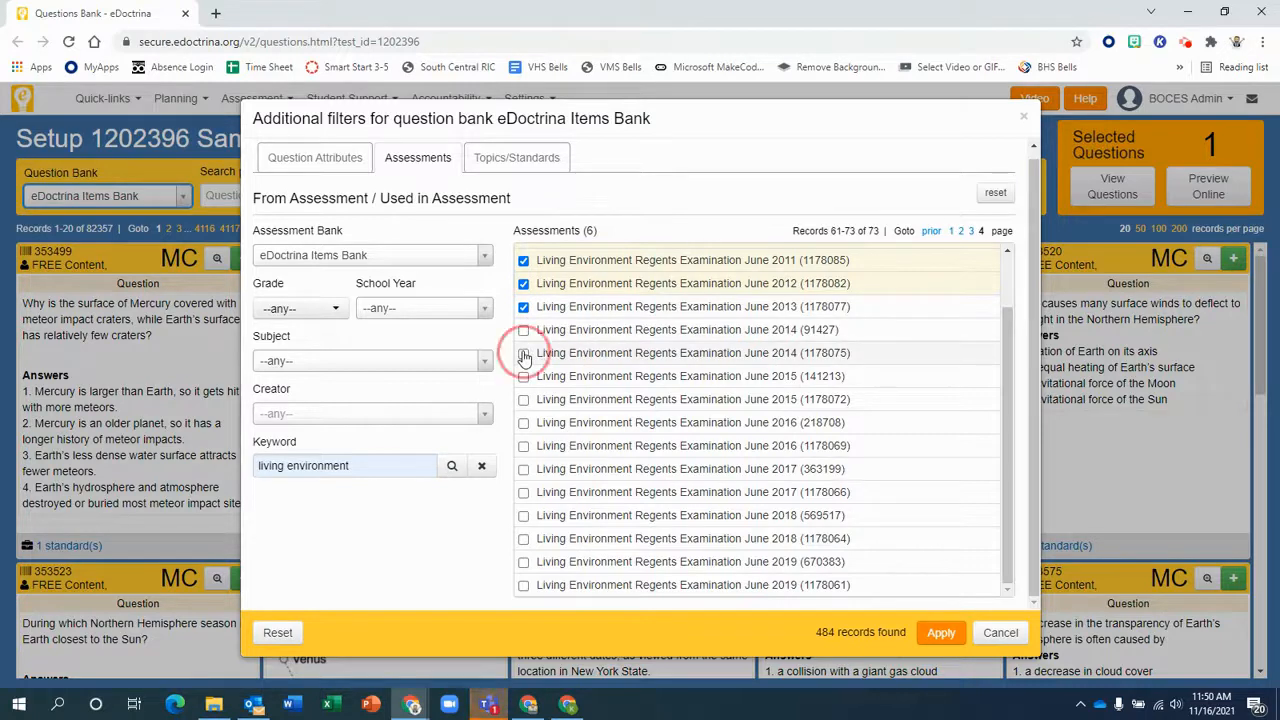
left_click(524, 400)
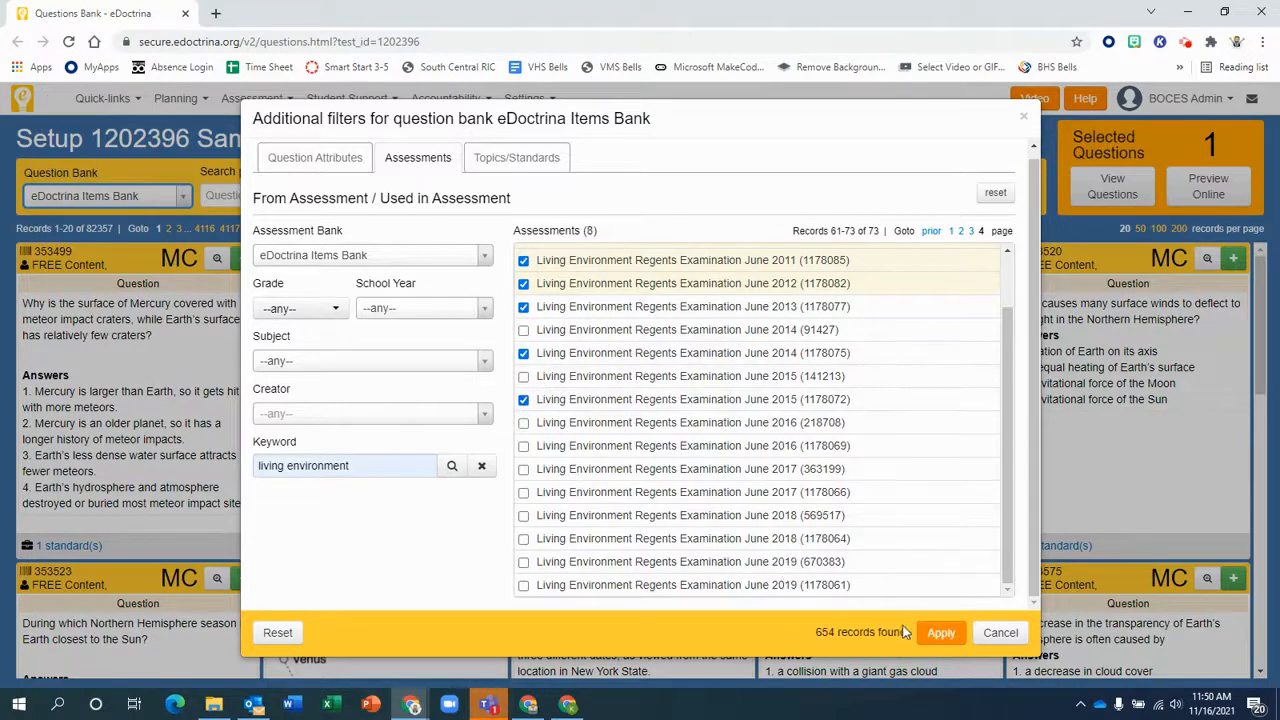
left_click(940, 634)
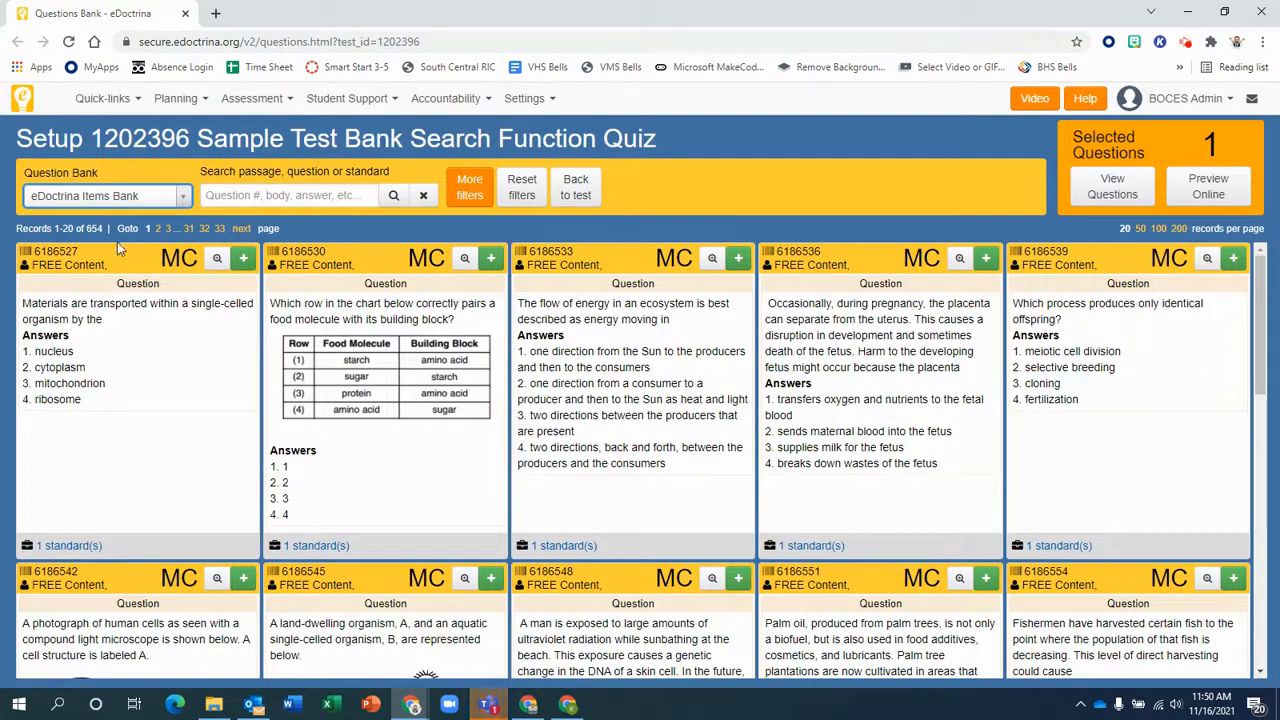
- Search the filtered questions for the standard phrase "both similar to and different from each other"
left_click(282, 197)
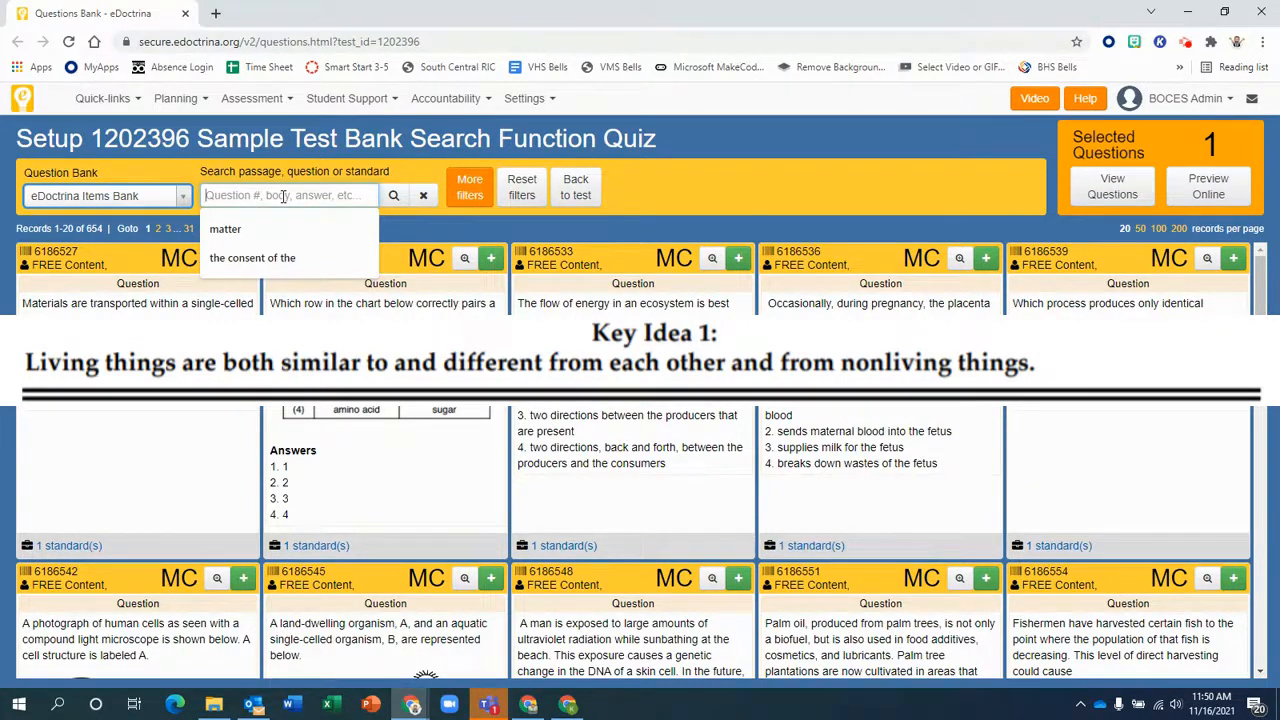
type("both s")
type("imlar t")
type("o and different")
type(" from each other")
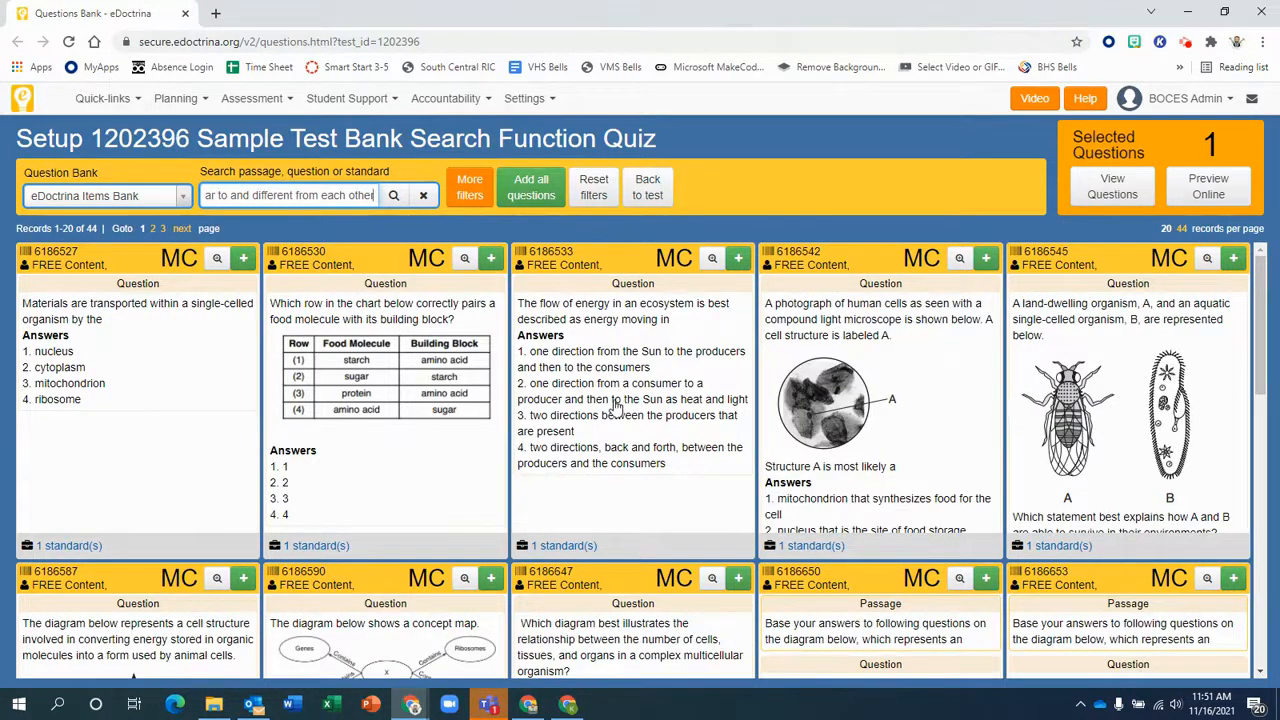
- Check the learning standard attached to question 6186527 about transport in a single-celled organism, and look through more matching questions
scroll(617, 404, "down", 3)
scroll(773, 425, "up", 3)
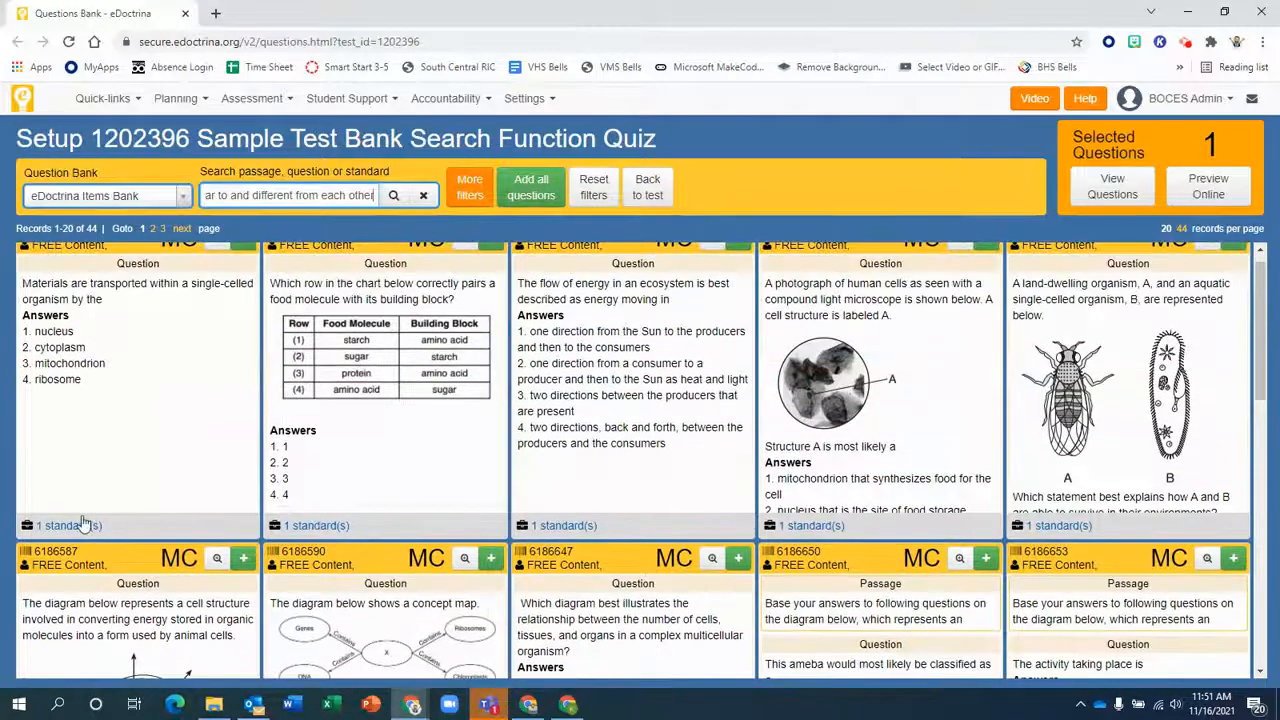
left_click(75, 525)
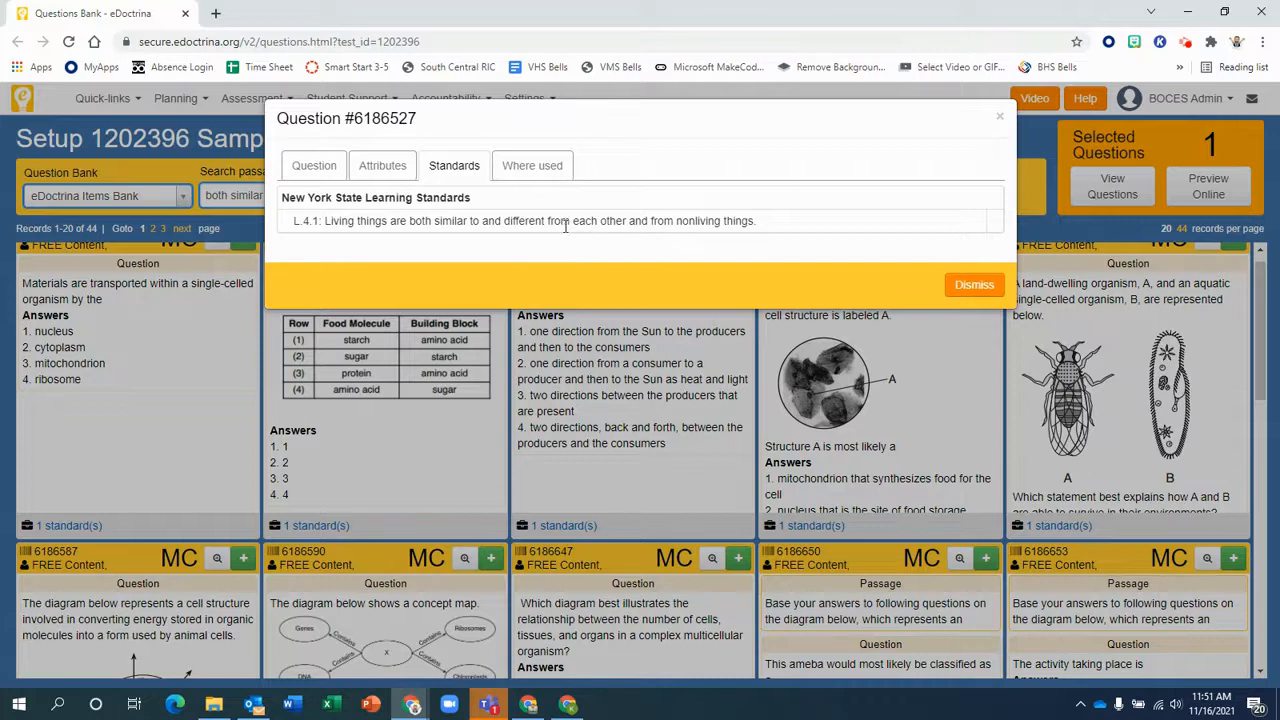
left_click(974, 285)
scroll(760, 405, "down", 4)
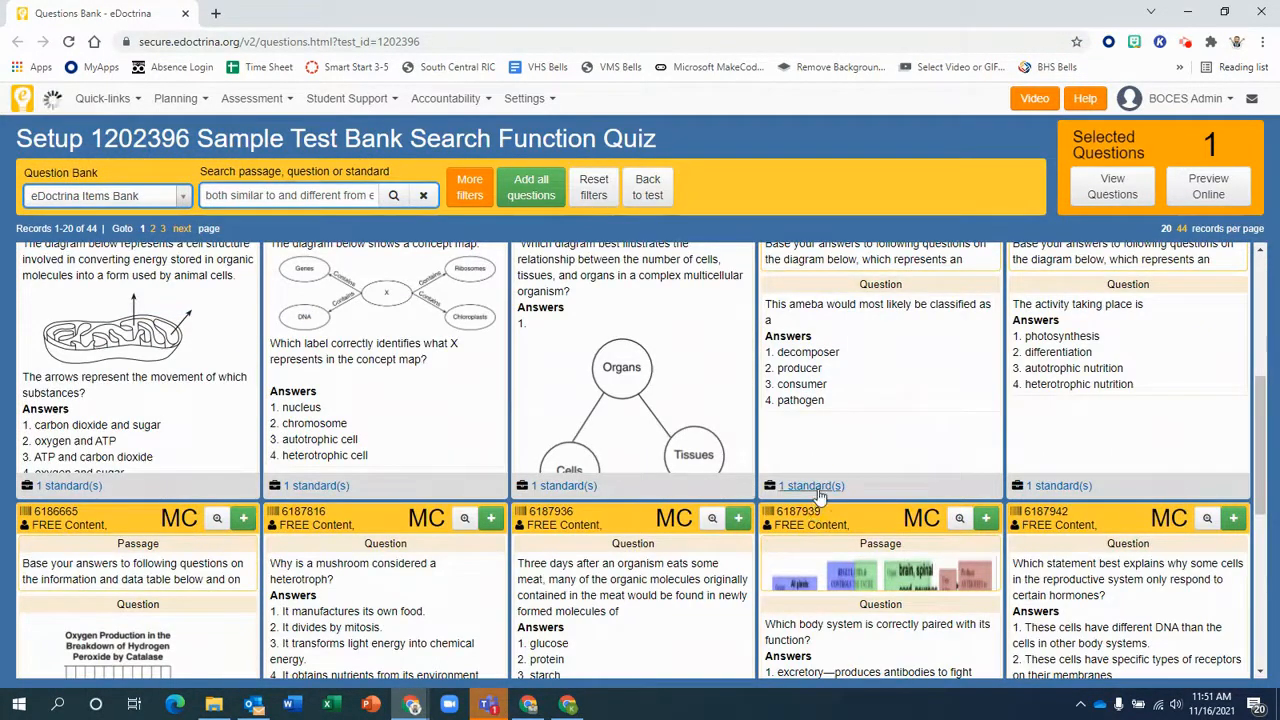
- Check the learning standards attached to the ameba question 6186650 and the land-dwelling and aquatic organism question 6186545
left_click(812, 485)
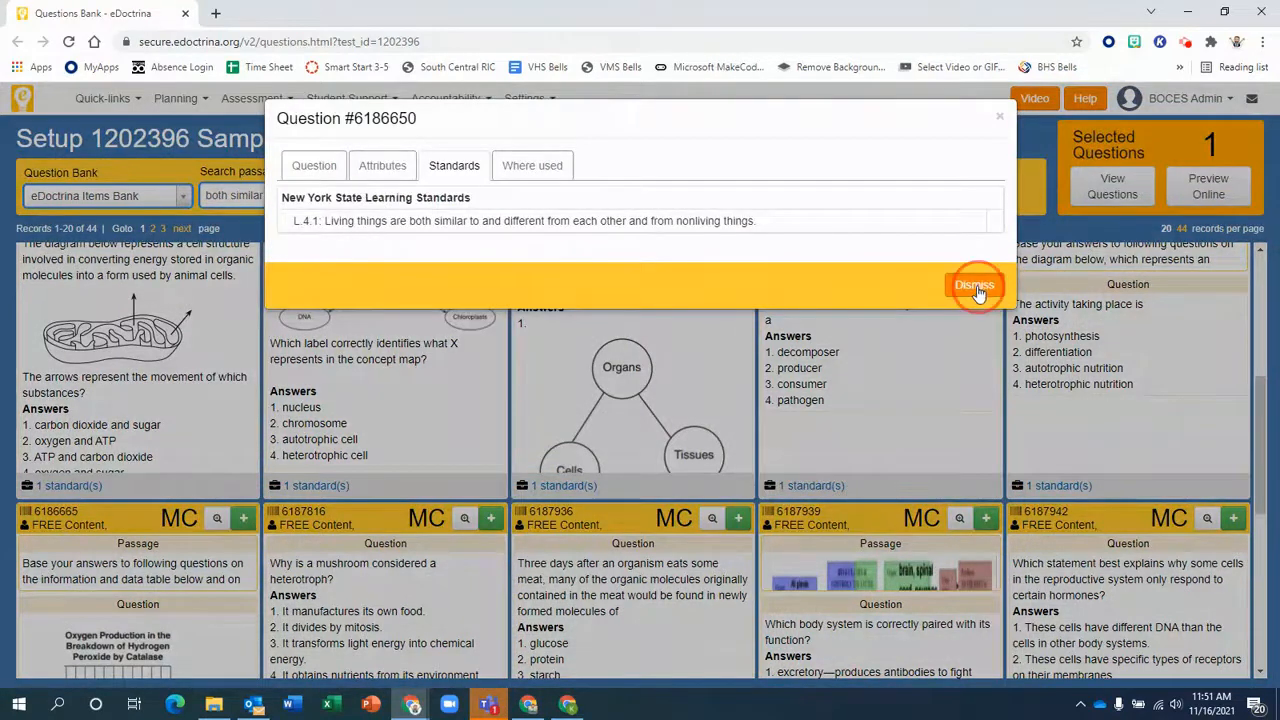
left_click(974, 285)
scroll(797, 418, "down", 4)
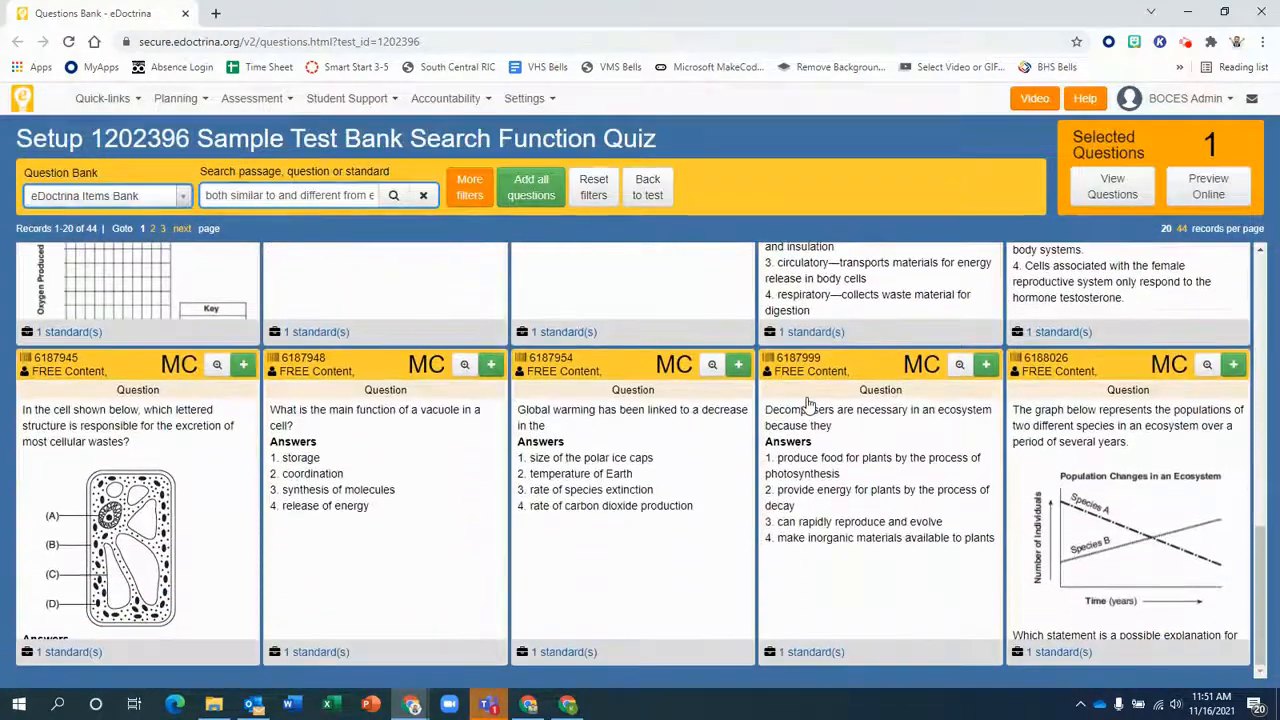
scroll(524, 387, "down", 5)
scroll(524, 387, "up", 4)
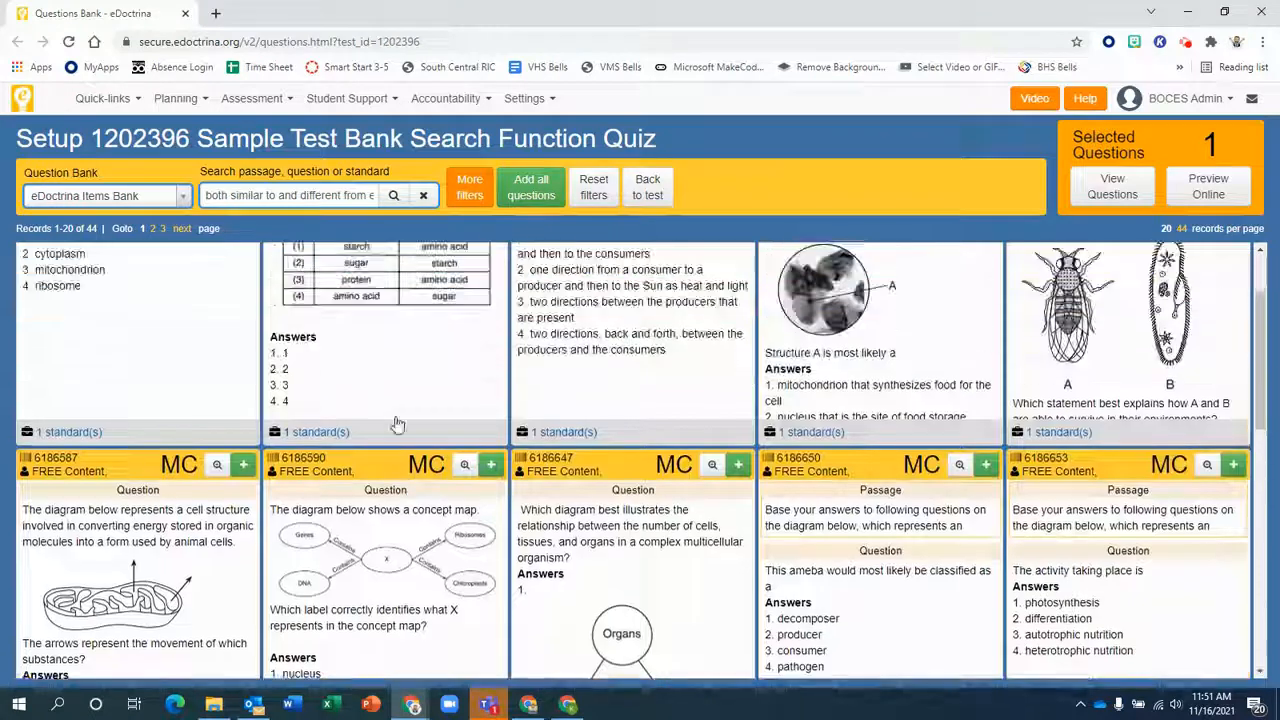
scroll(1052, 385, "down", 2)
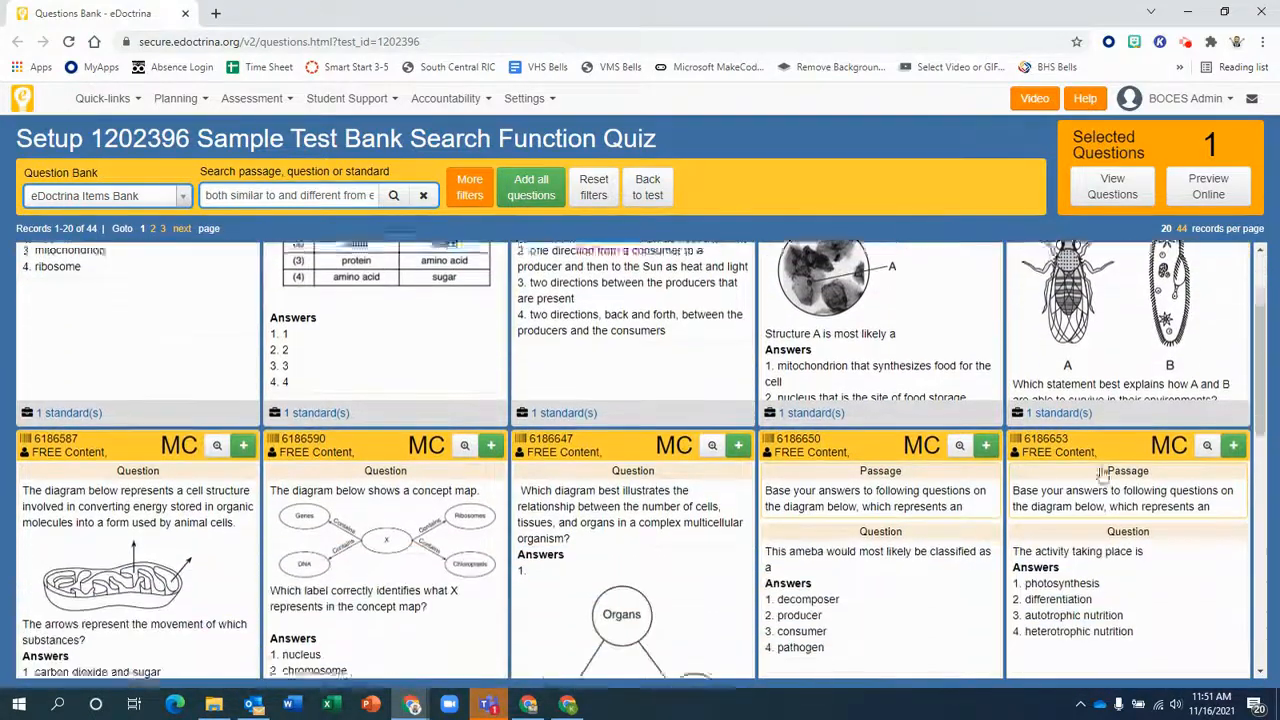
left_click(1058, 385)
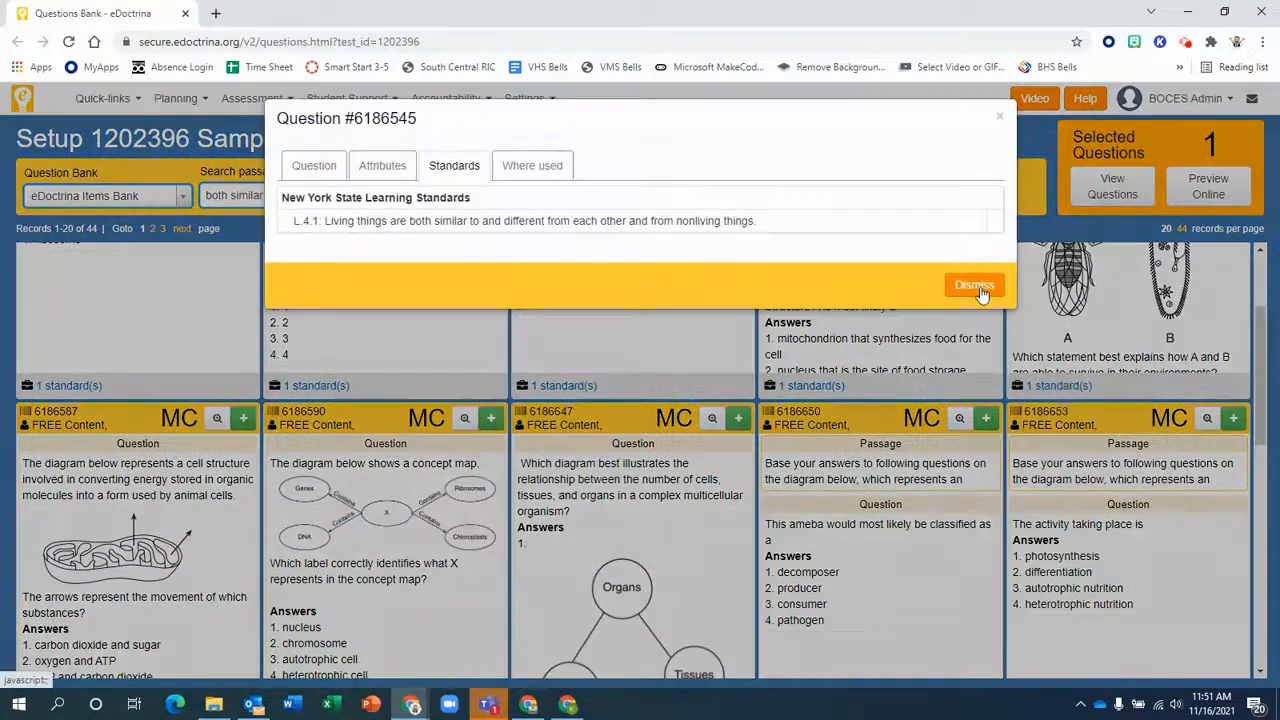
left_click(980, 289)
- Check the learning standard attached to question 6187999 about decomposers in an ecosystem
scroll(783, 455, "down", 10)
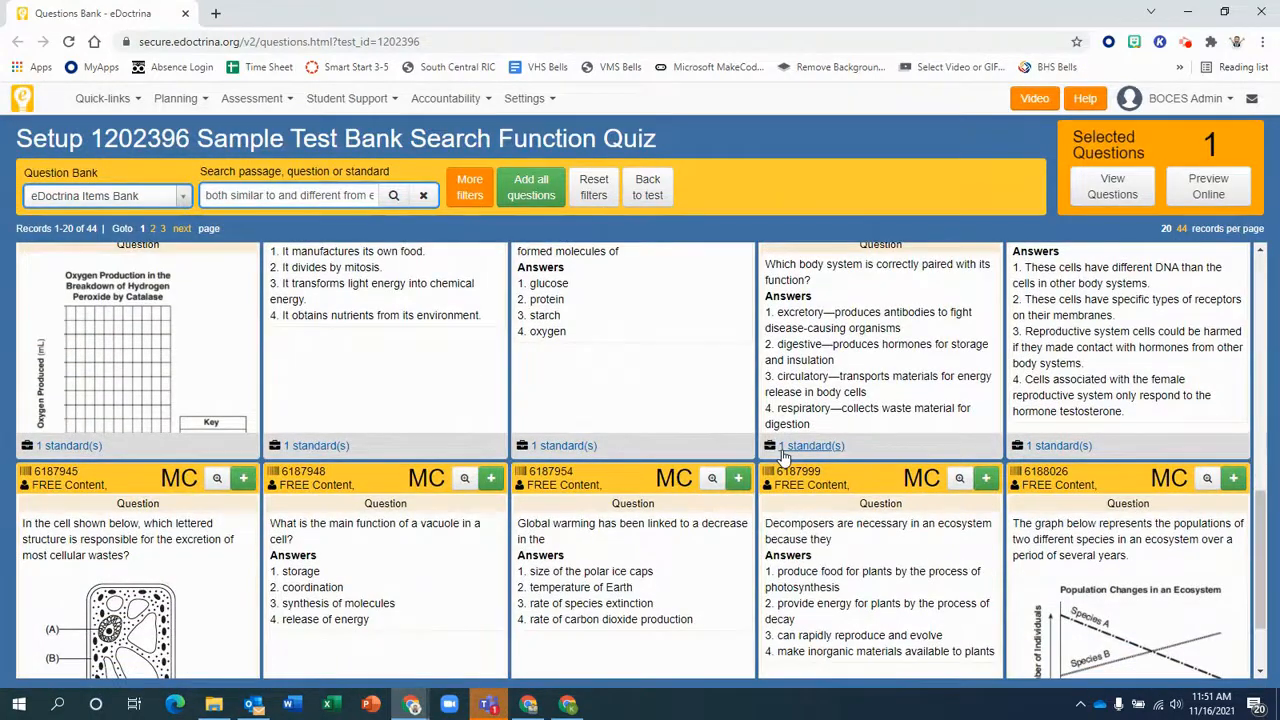
scroll(785, 455, "down", 1)
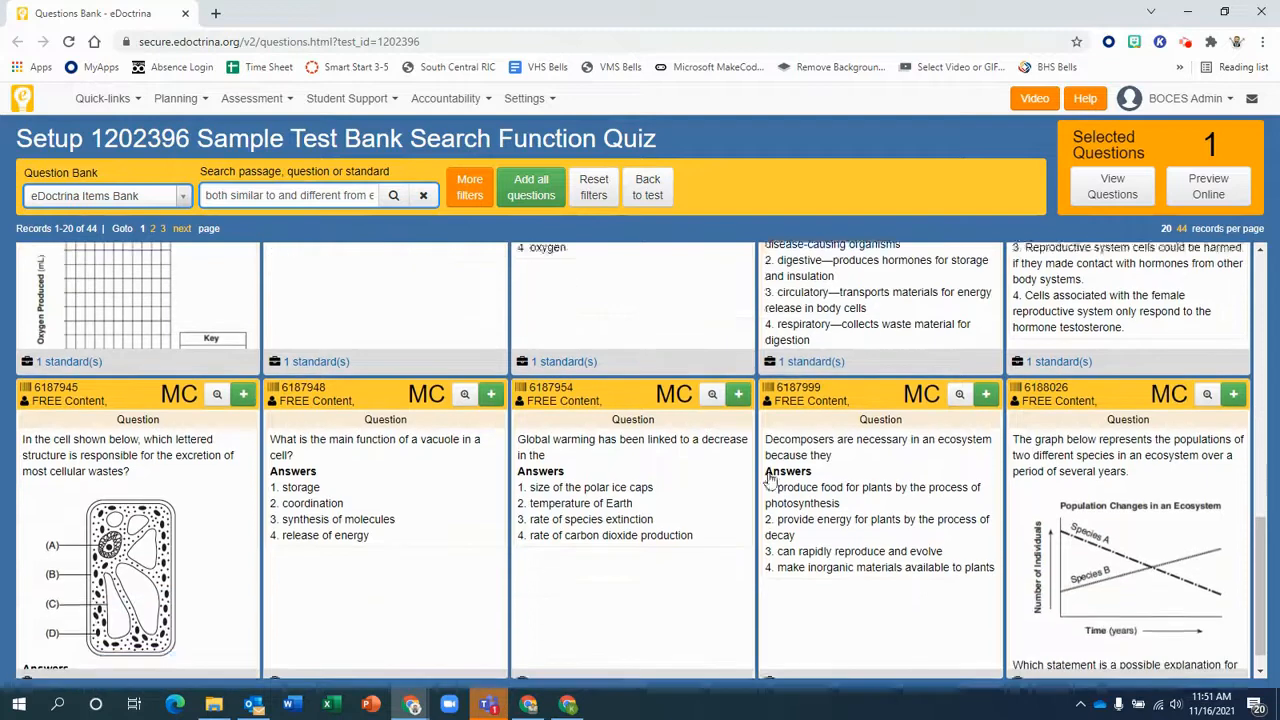
left_click(852, 651)
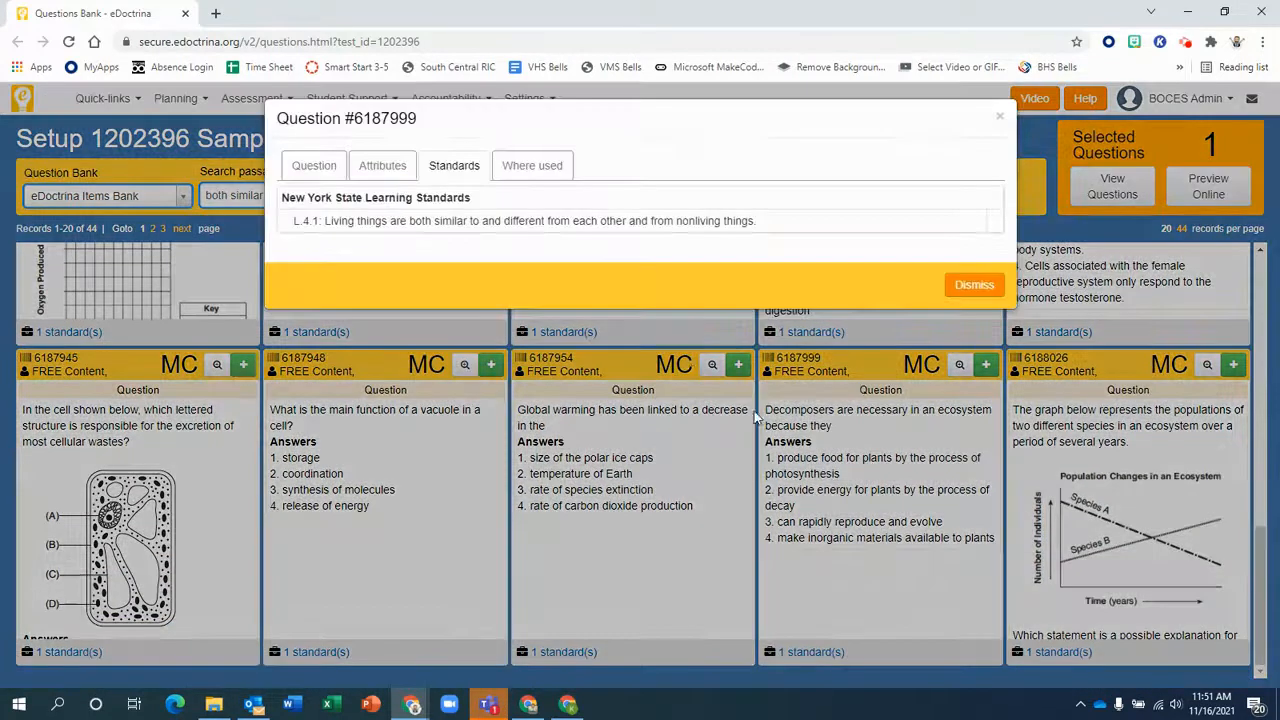
left_click(973, 285)
scroll(400, 315, "up", 10)
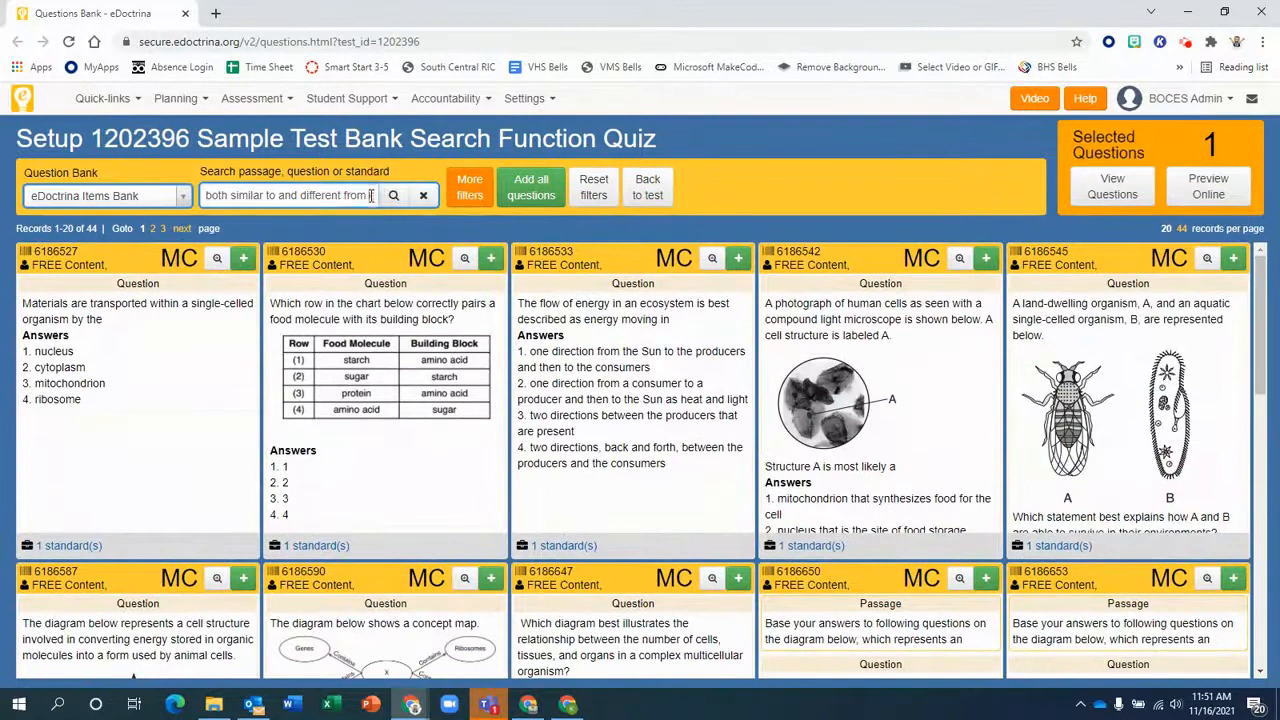
- Replace the search text with the standard phrase "plants and animals depend on each other" and search the filtered questions
left_click(423, 195)
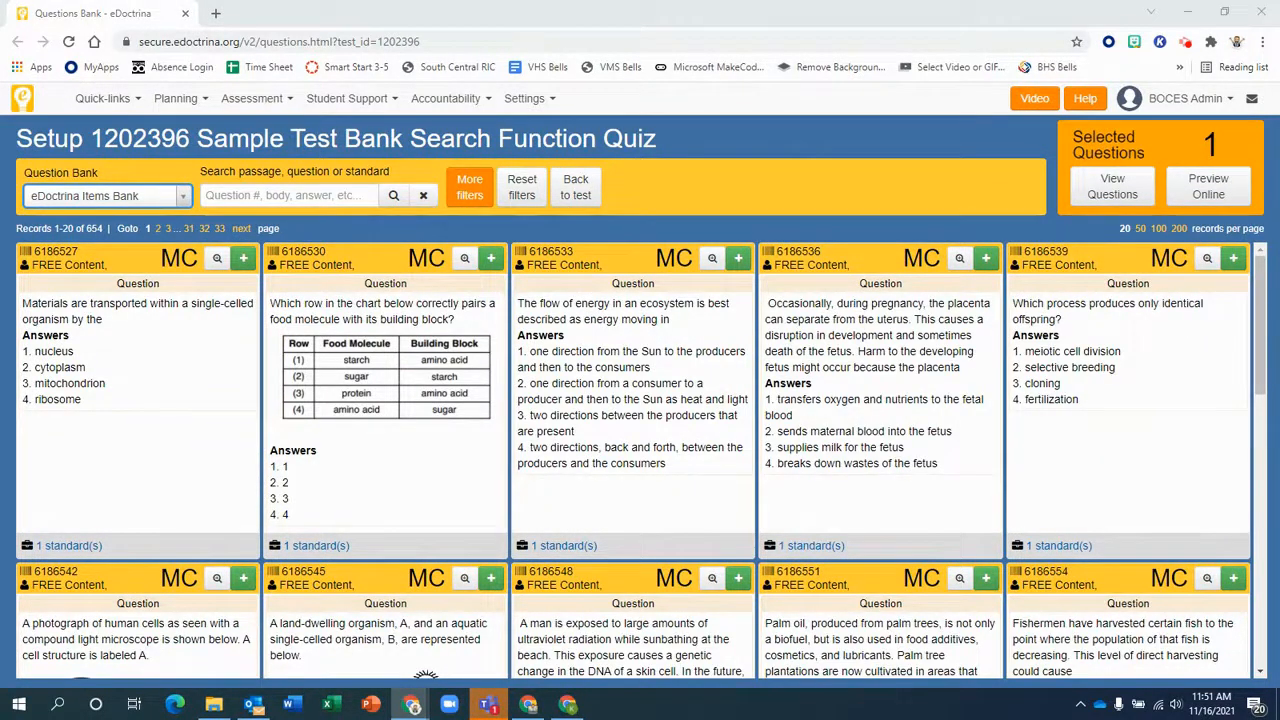
left_click(307, 196)
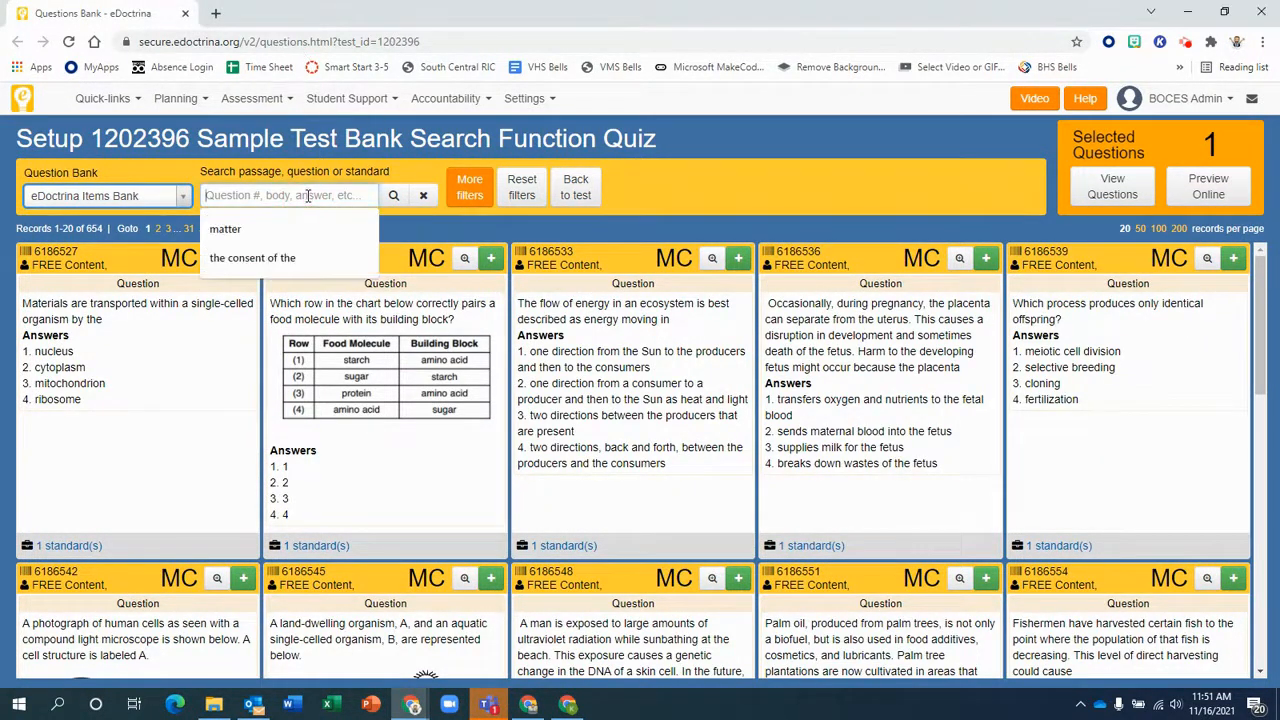
type("plants and animals depend on eahc")
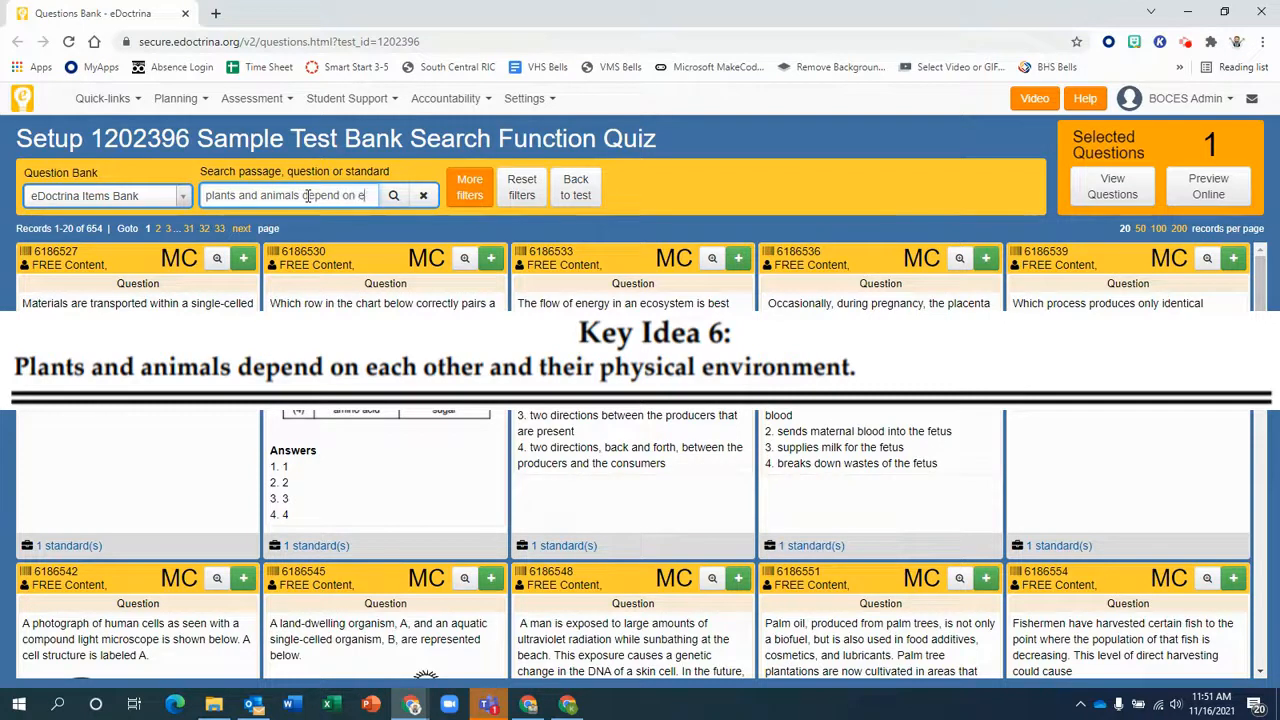
key("BackSpace")
key("BackSpace")
type("ch o")
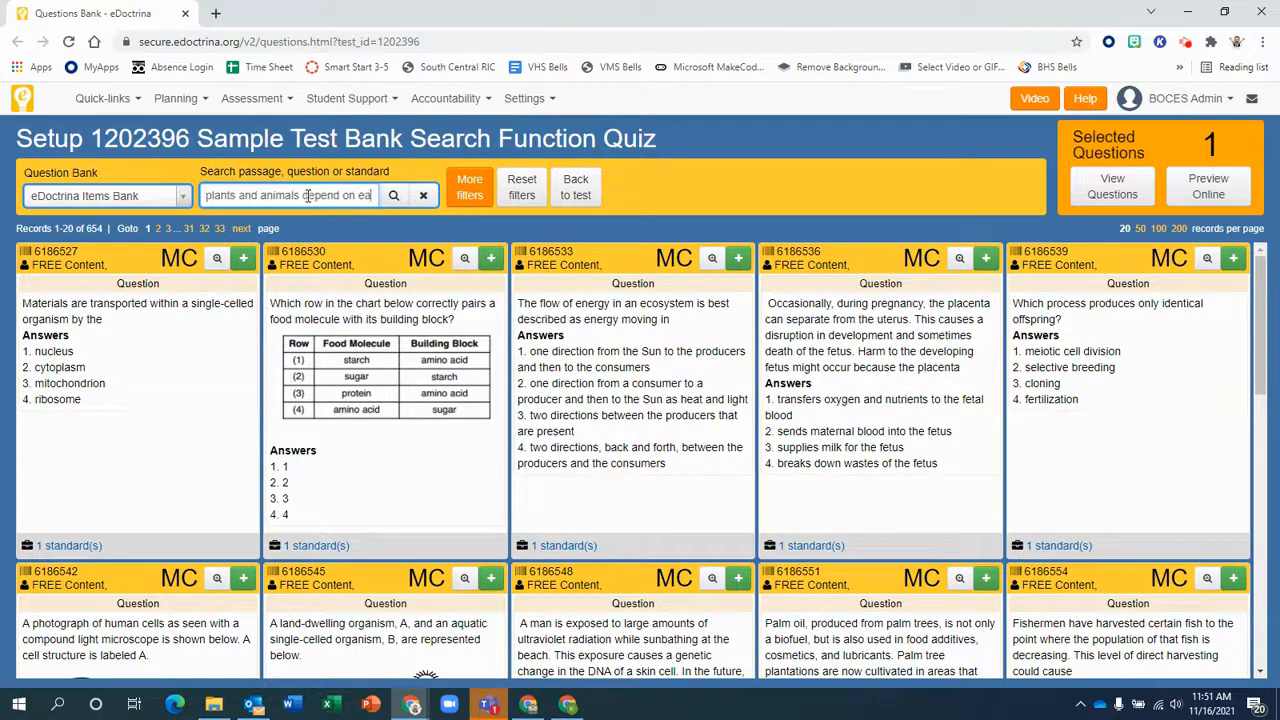
type("ther")
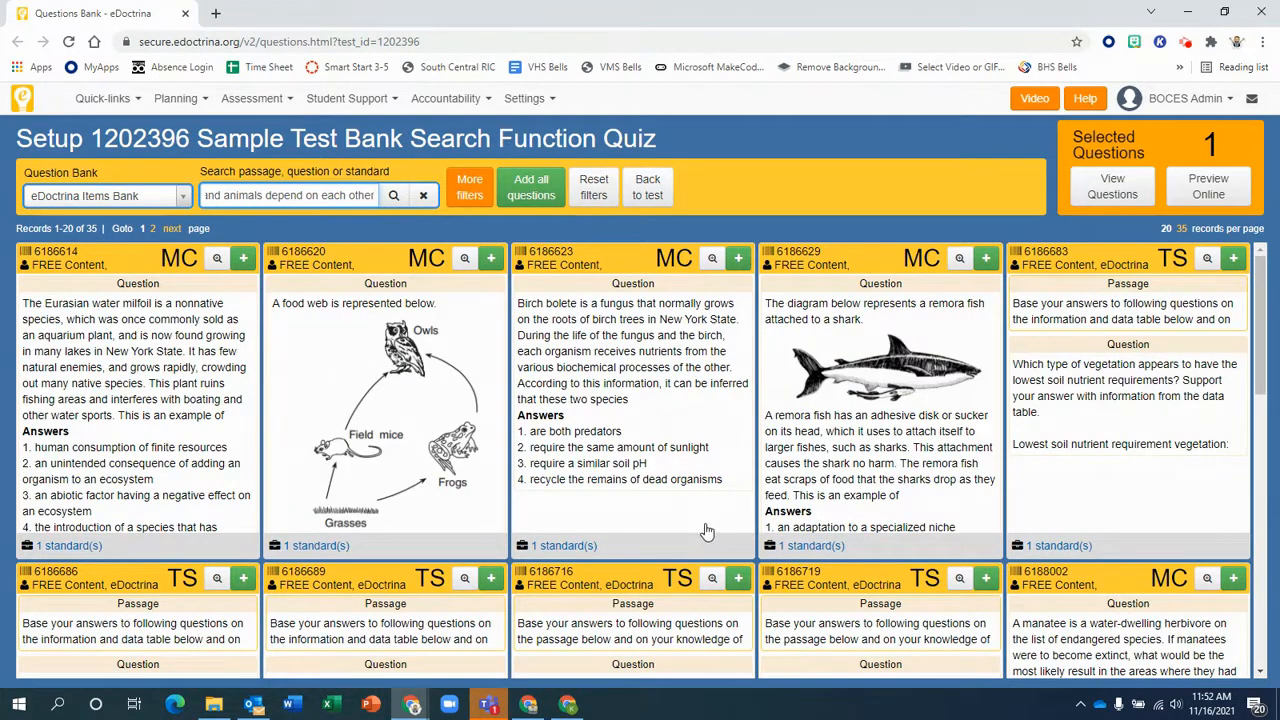
- Check the standard attached to the remora fish question 6186629, and add it and the food web question 6186620 to the quiz
left_click(812, 545)
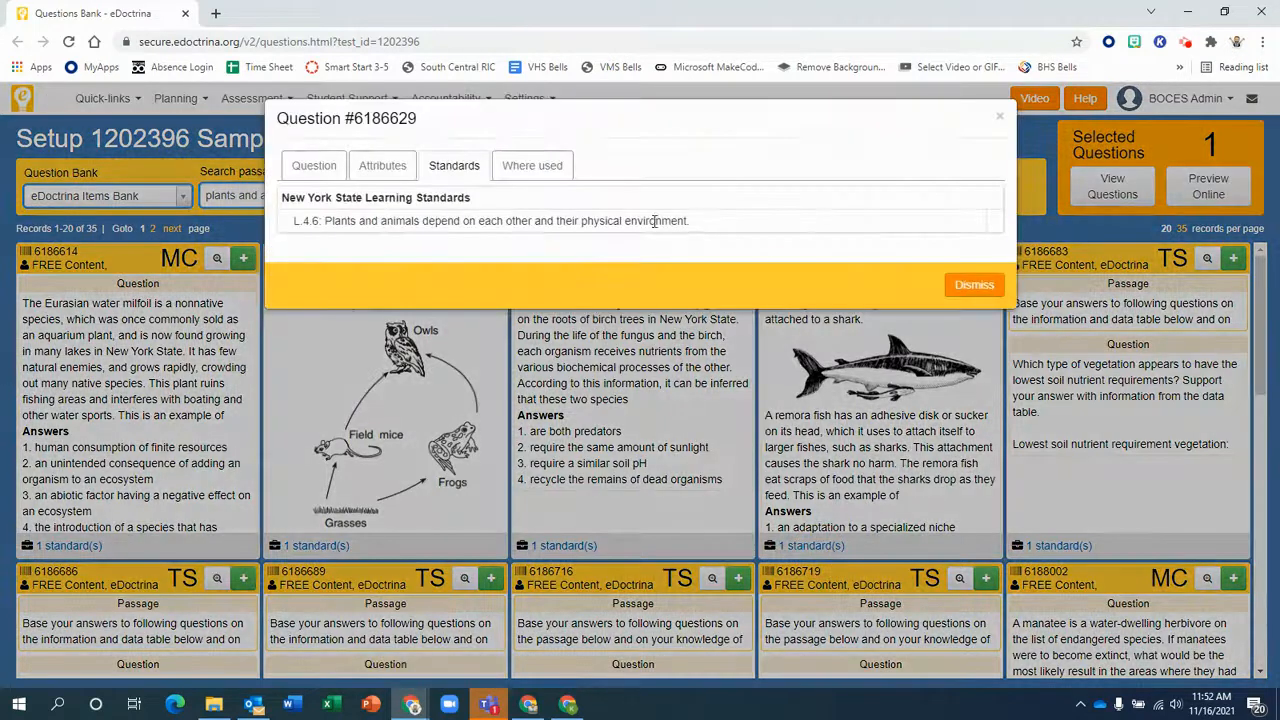
left_click(958, 288)
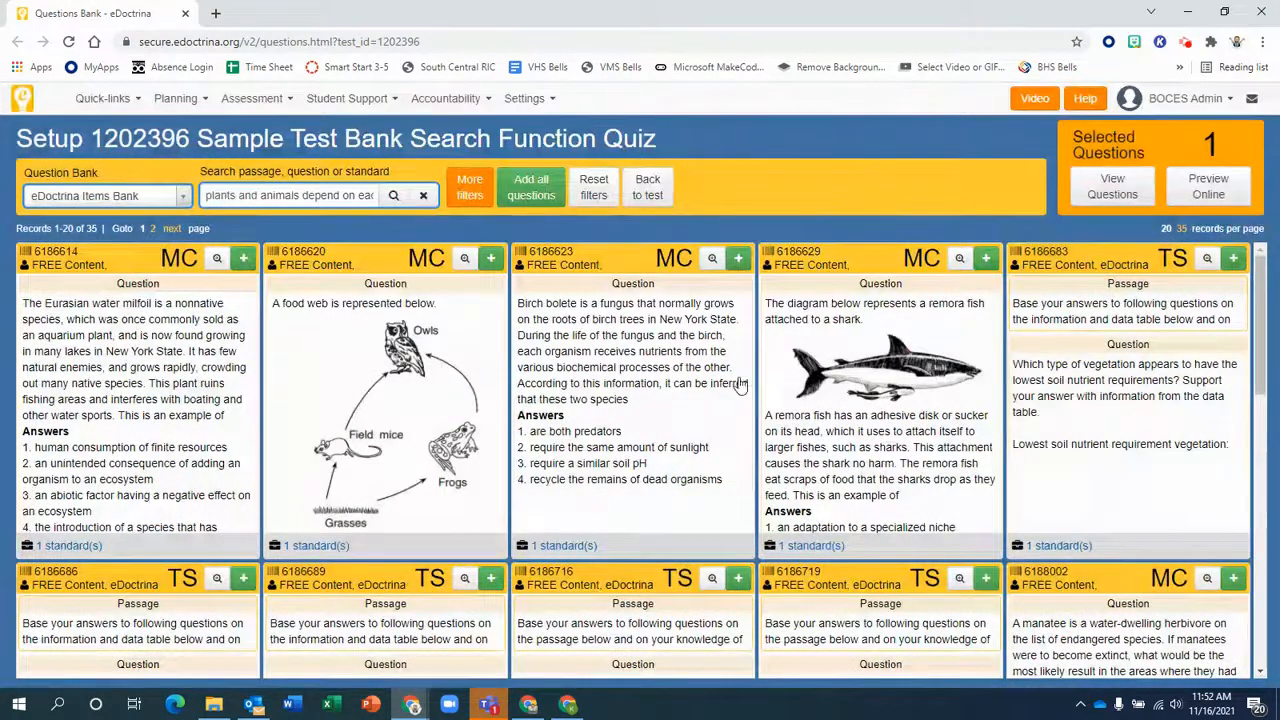
left_click(490, 258)
left_click(986, 259)
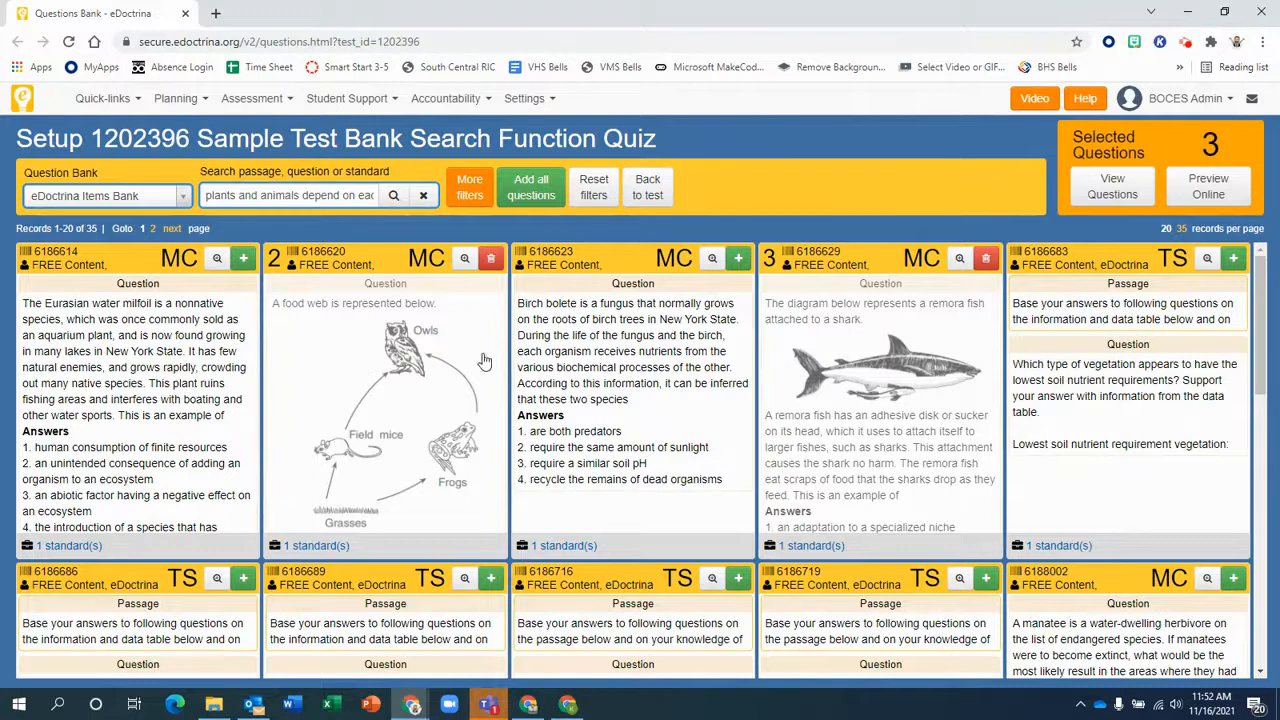
- Preview the quiz online, answering question 1 with choice 3, question 2 with choice 2 (owls) and question 3 with choice 3
mouse_move(470, 186)
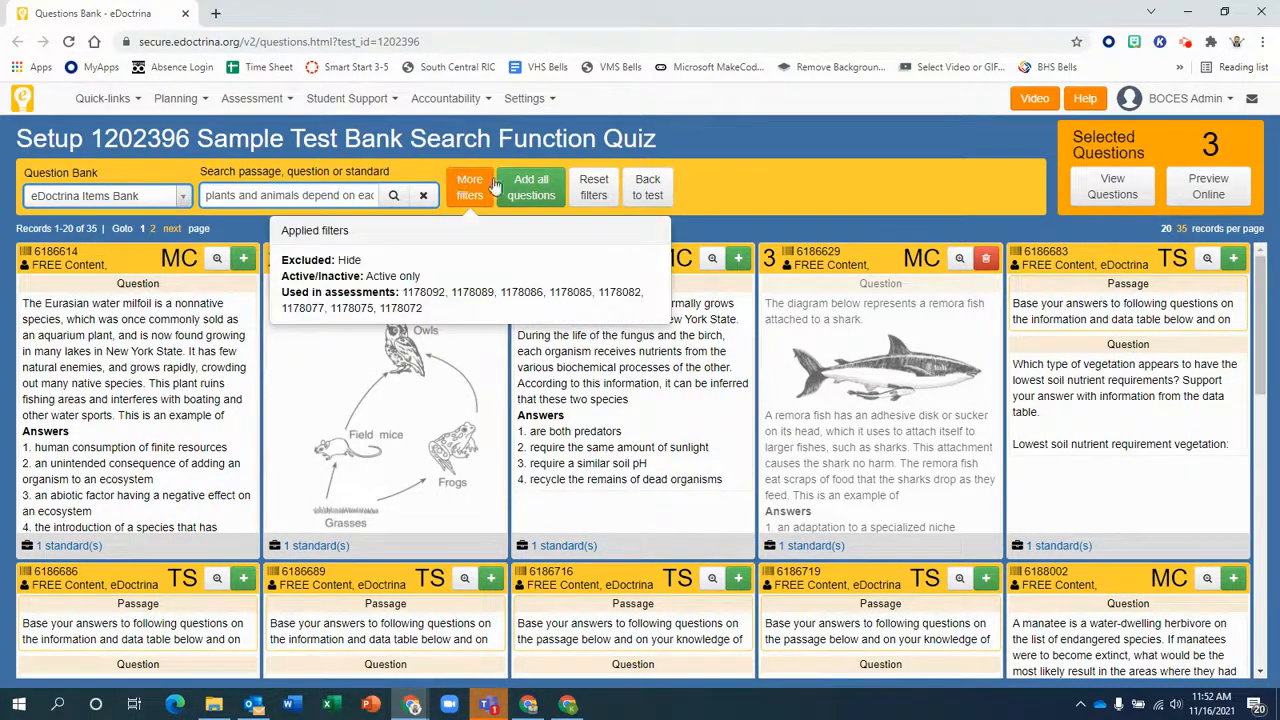
left_click(1206, 186)
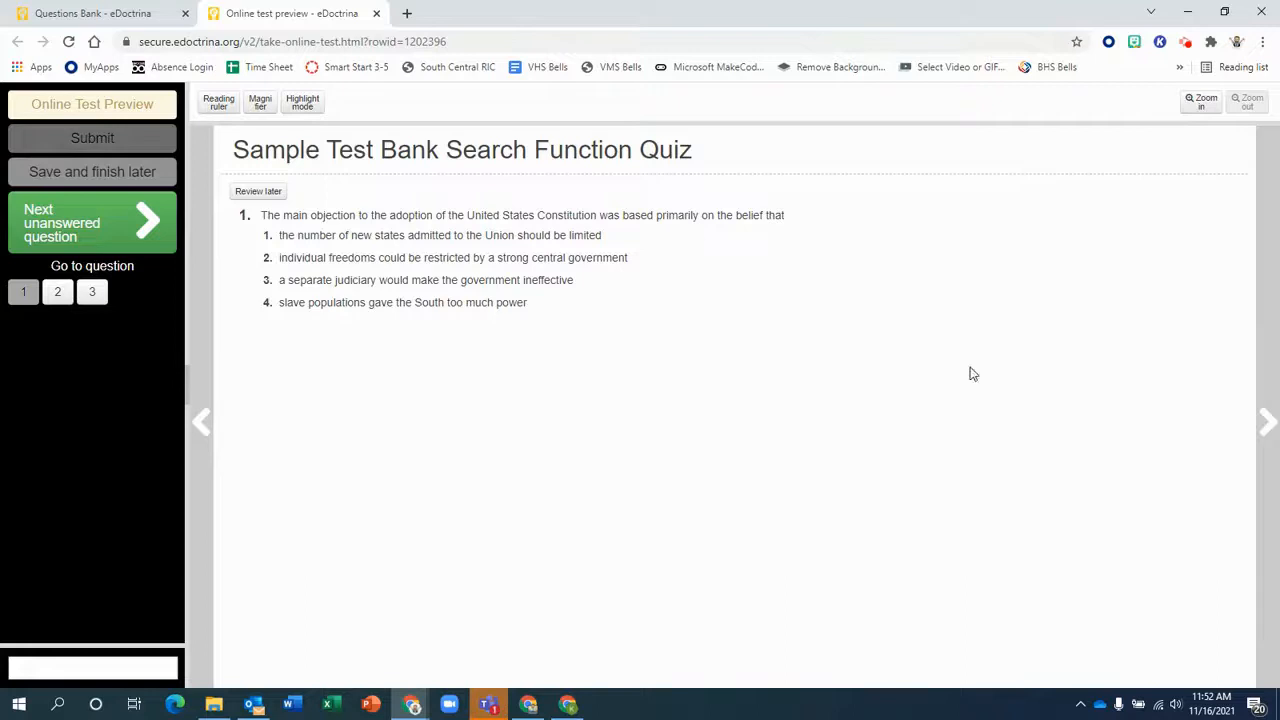
left_click(327, 282)
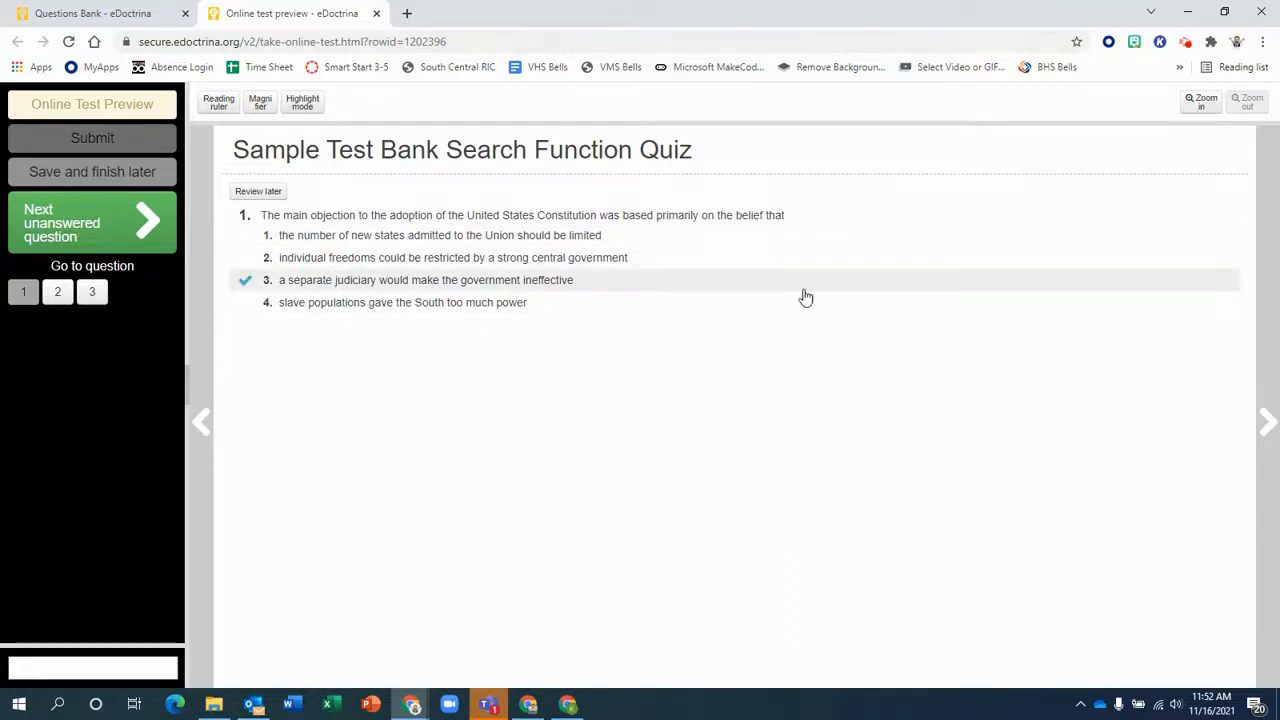
left_click(1266, 418)
left_click(289, 510)
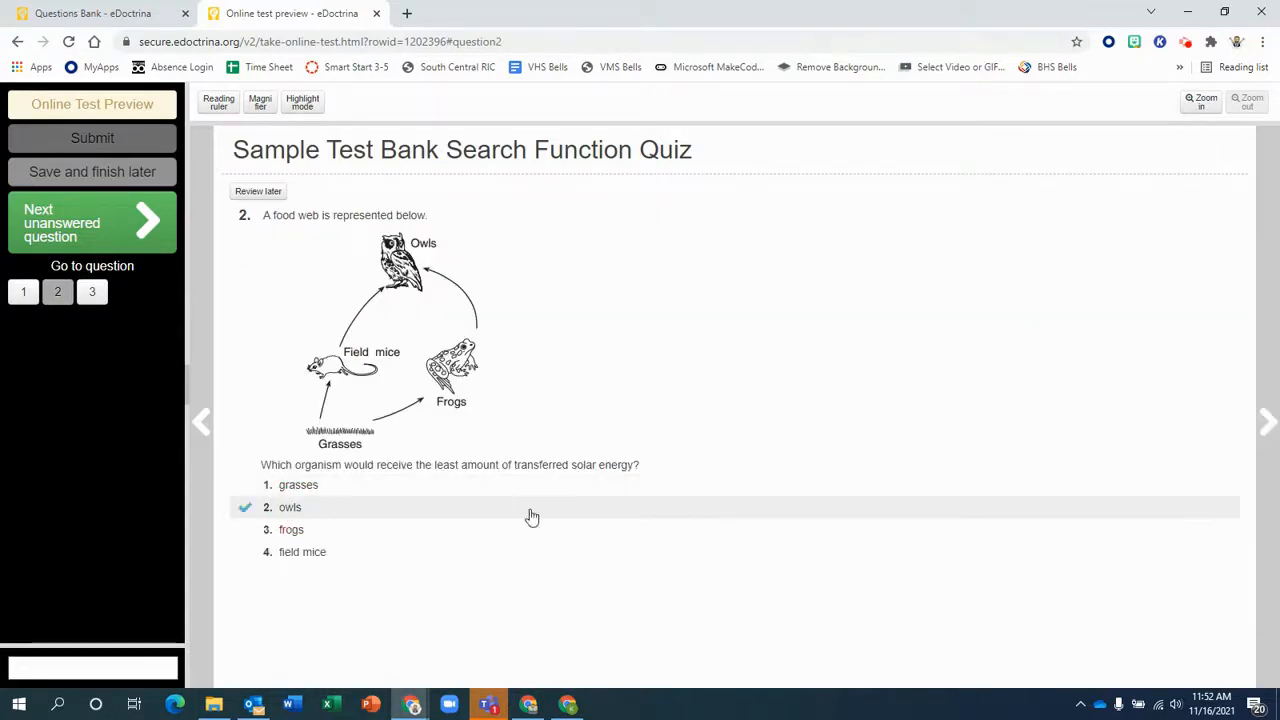
left_click(1268, 420)
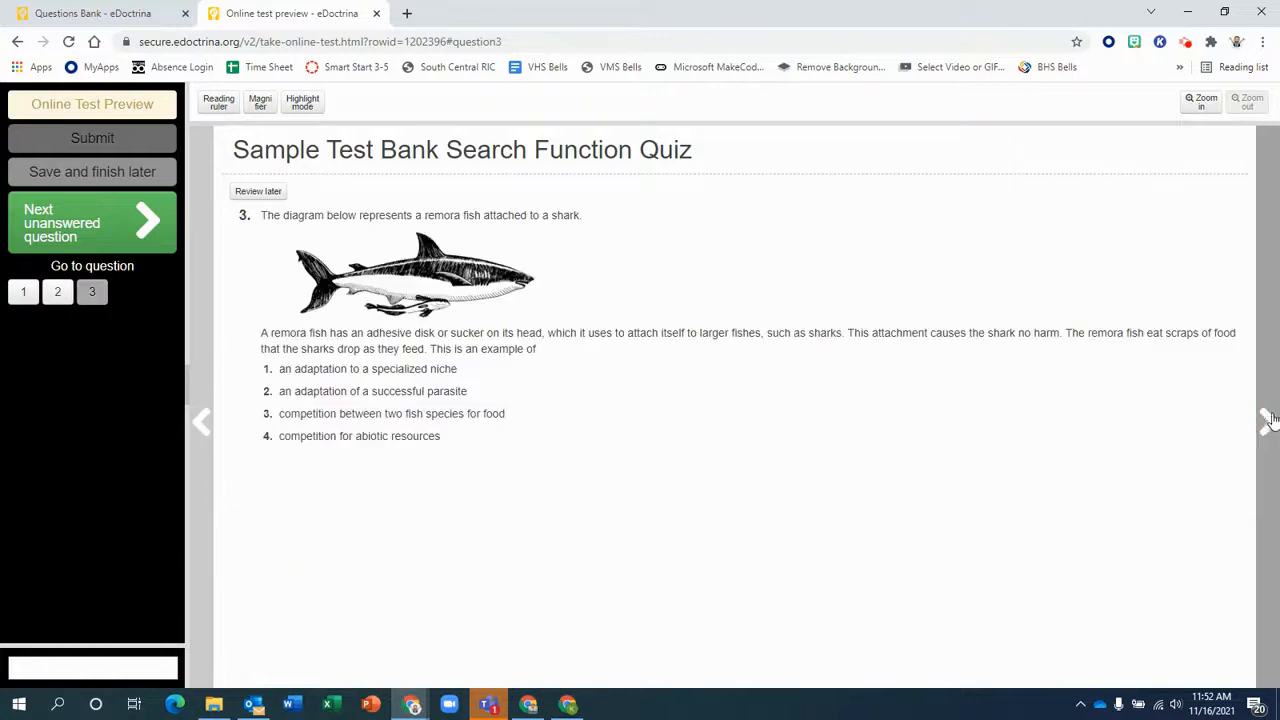
left_click(447, 418)
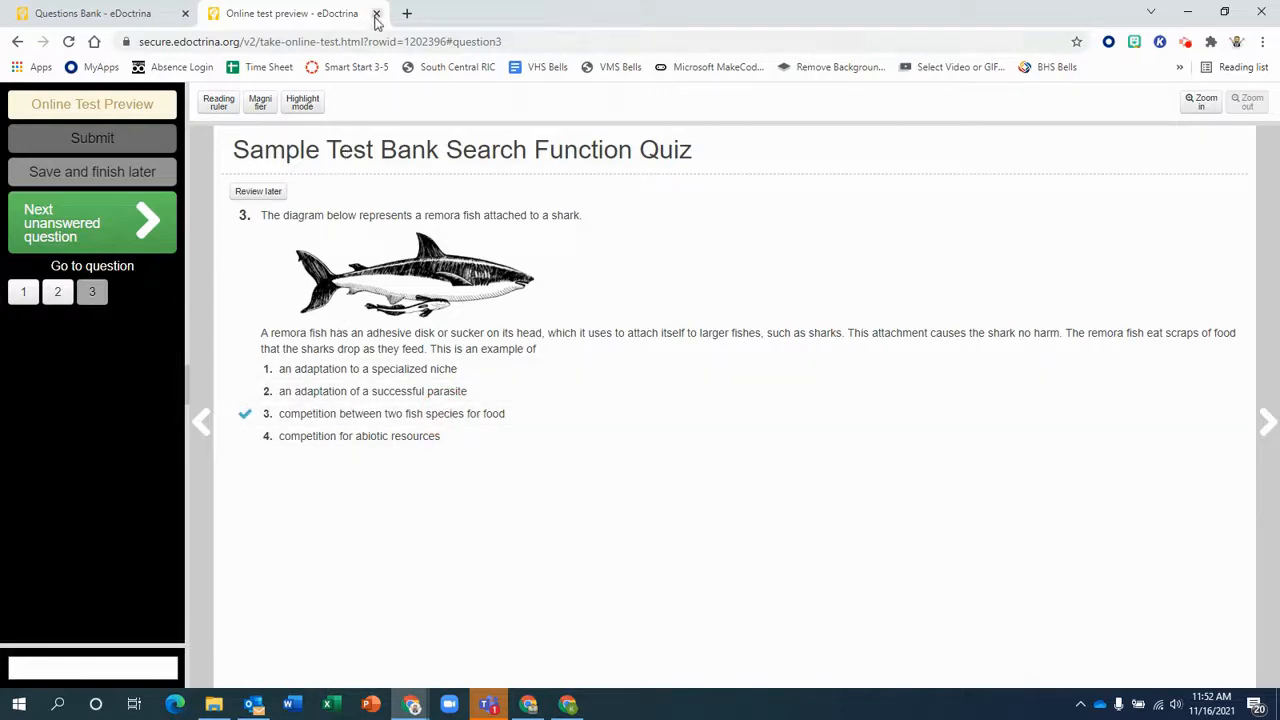
- Go back to question 1 in the online preview, page forward to question 3 again, and close the preview
left_click(199, 345)
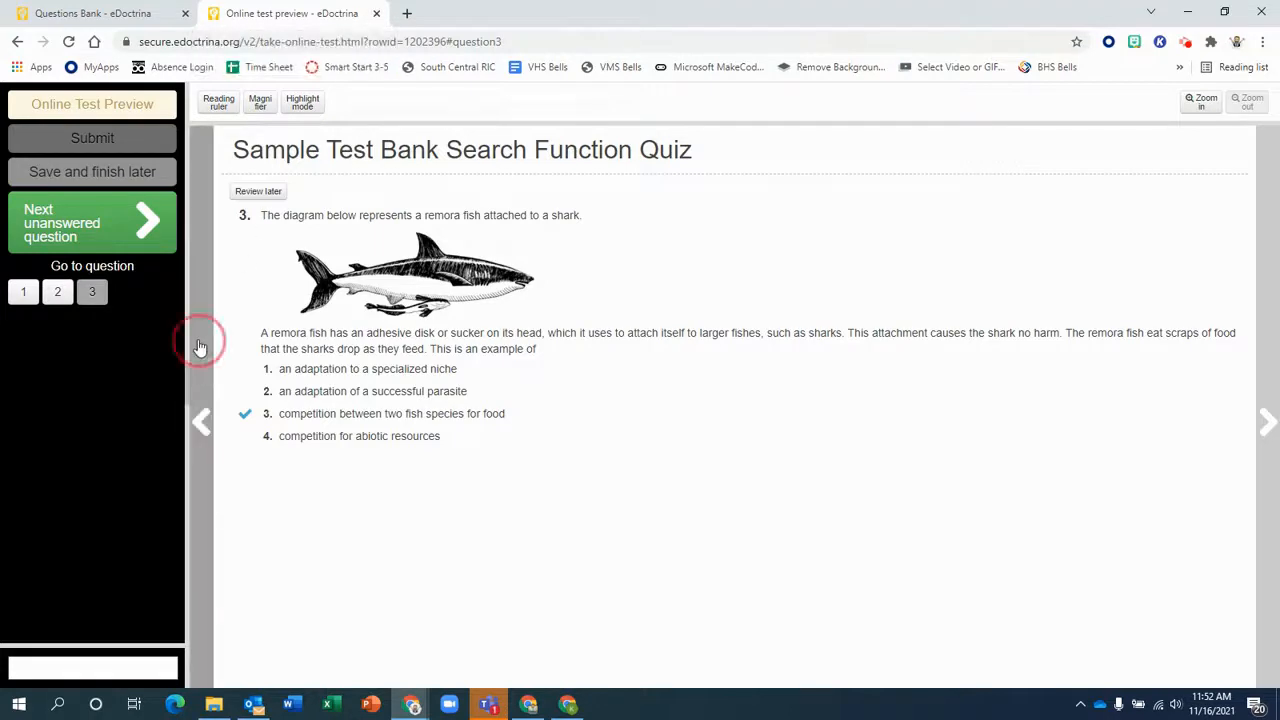
left_click(199, 345)
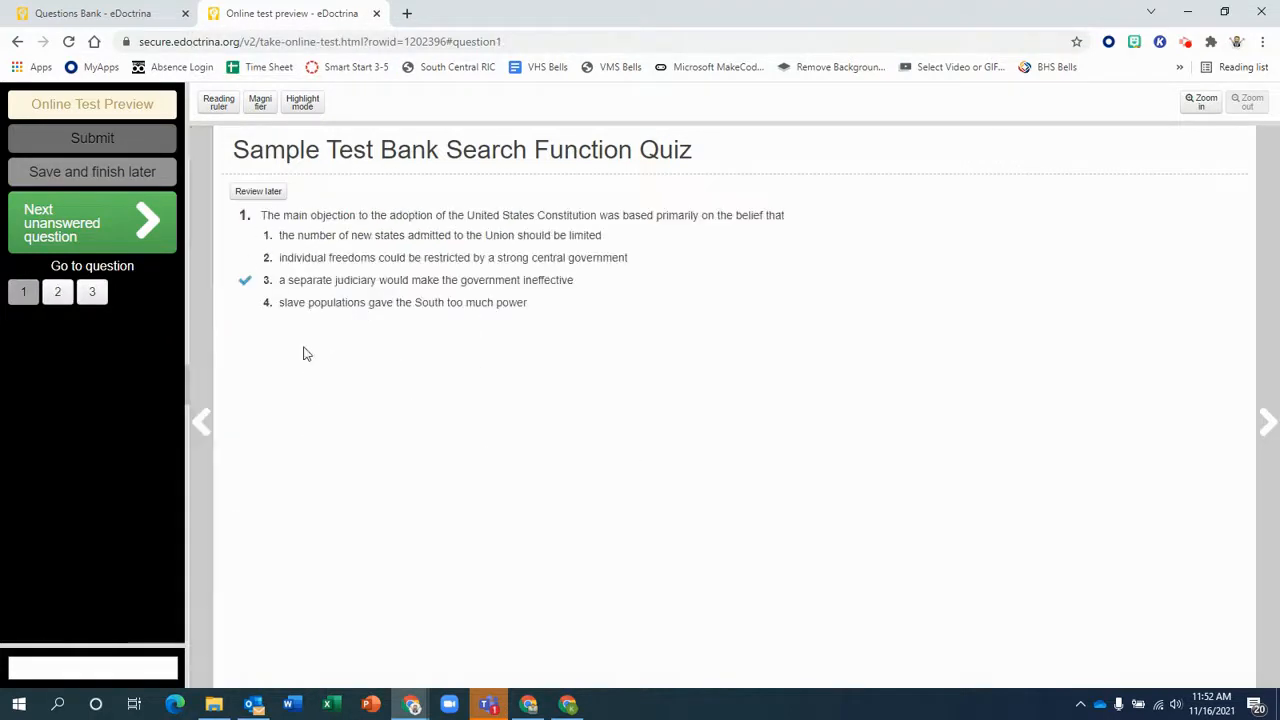
left_click(1266, 425)
left_click(1266, 425)
left_click(376, 13)
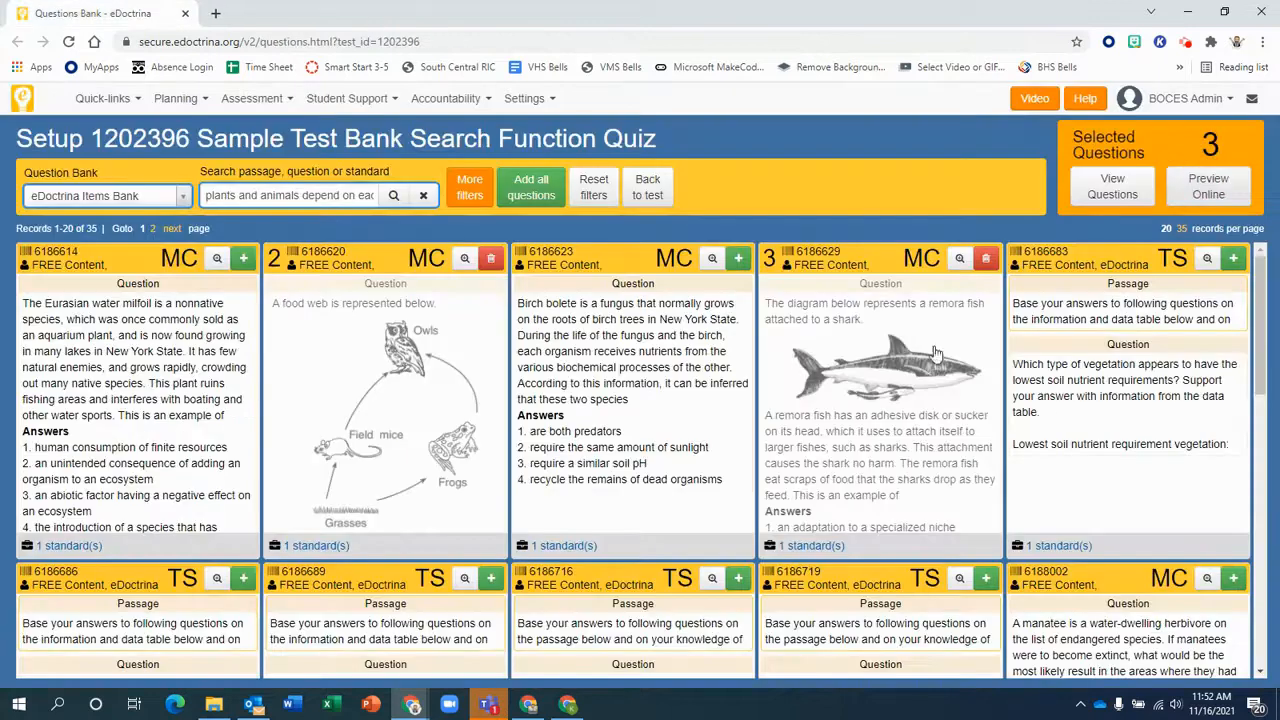